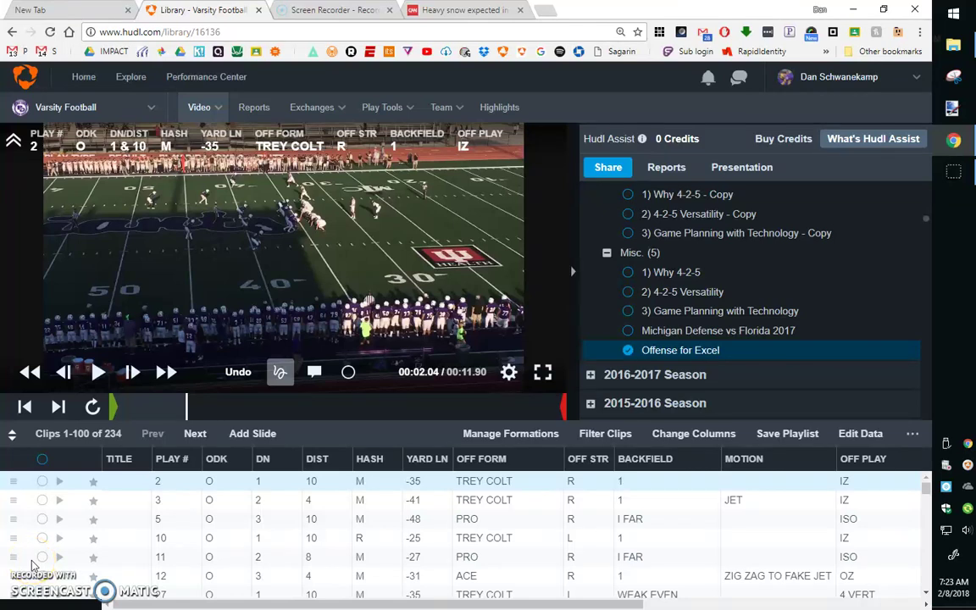
Step: Look through the play data in the clip list of the Offense for Excel playlist
{"action": "mouse_move", "coordinate": [696, 361]}
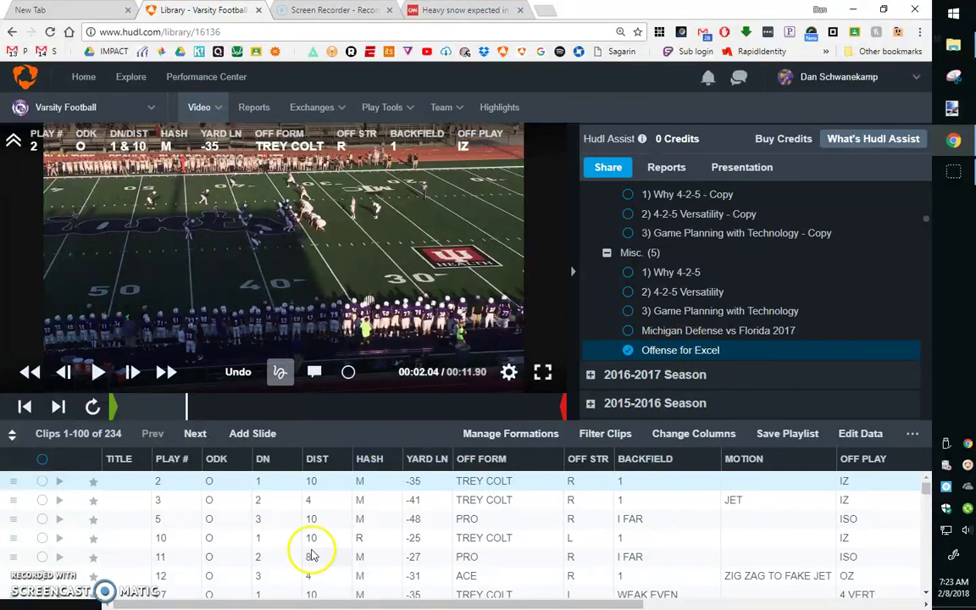
{"action": "scroll", "coordinate": [200, 533], "scroll_direction": "down", "scroll_amount": 5}
{"action": "scroll", "coordinate": [201, 536], "scroll_direction": "down", "scroll_amount": 2}
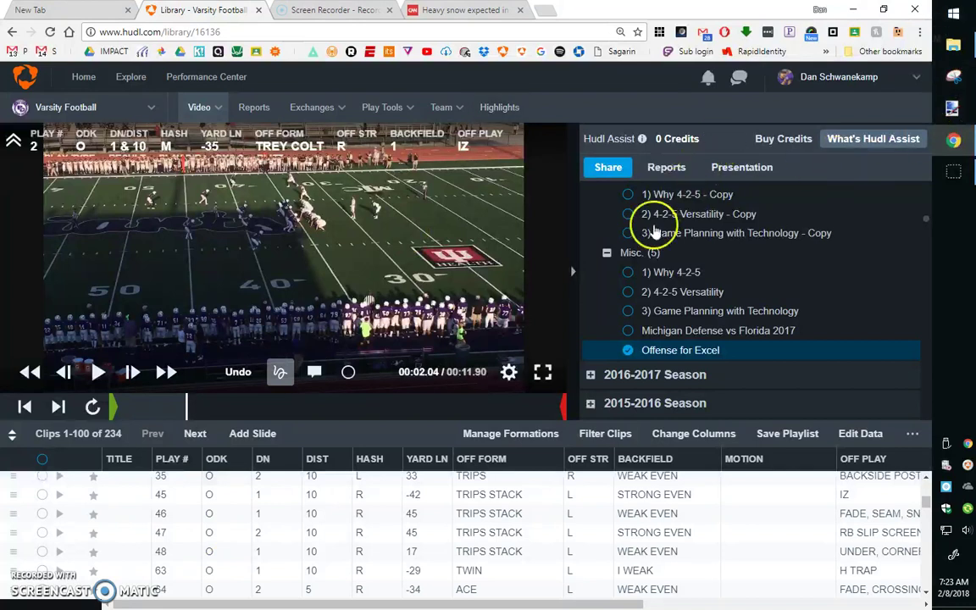
{"action": "scroll", "coordinate": [333, 530], "scroll_direction": "down", "scroll_amount": 2}
{"action": "scroll", "coordinate": [333, 530], "scroll_direction": "down", "scroll_amount": 1}
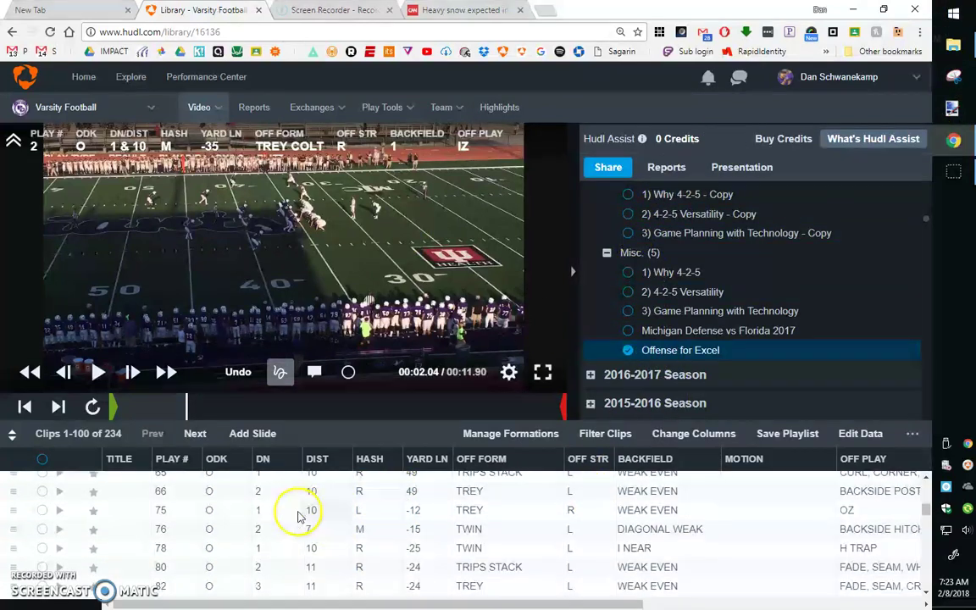
{"action": "scroll", "coordinate": [237, 512], "scroll_direction": "down", "scroll_amount": 10}
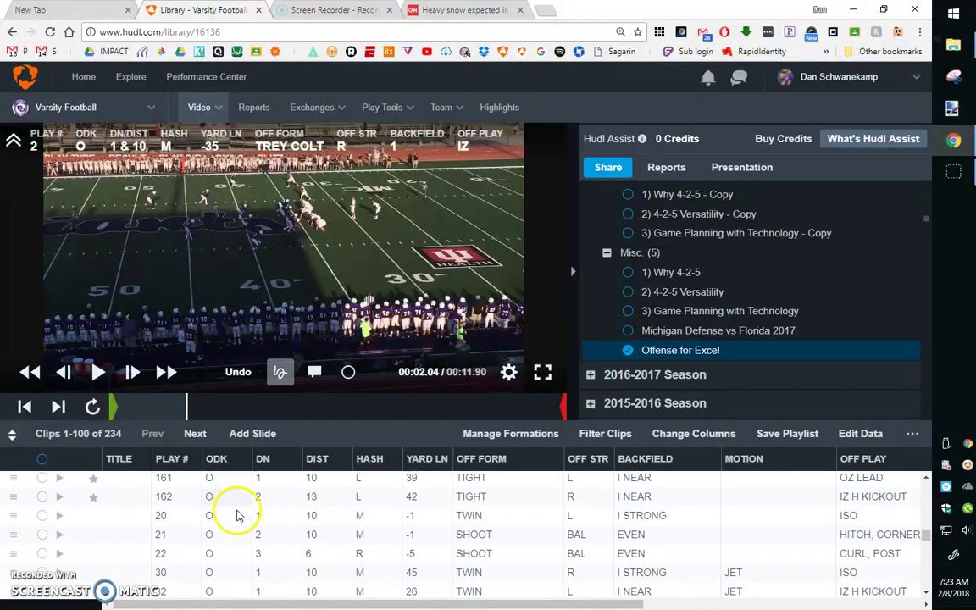
{"action": "scroll", "coordinate": [237, 516], "scroll_direction": "down", "scroll_amount": 2}
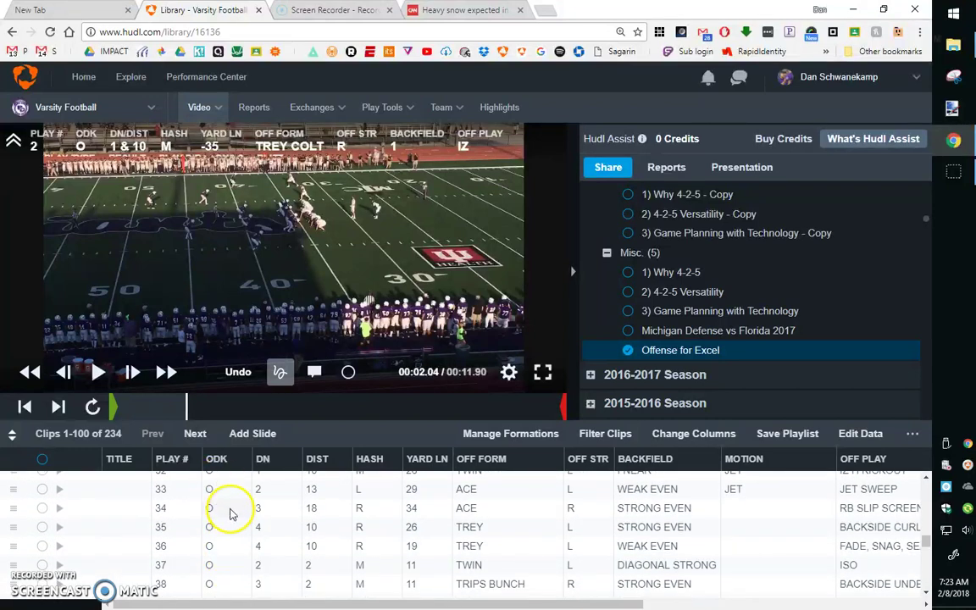
{"action": "scroll", "coordinate": [231, 513], "scroll_direction": "down", "scroll_amount": 3}
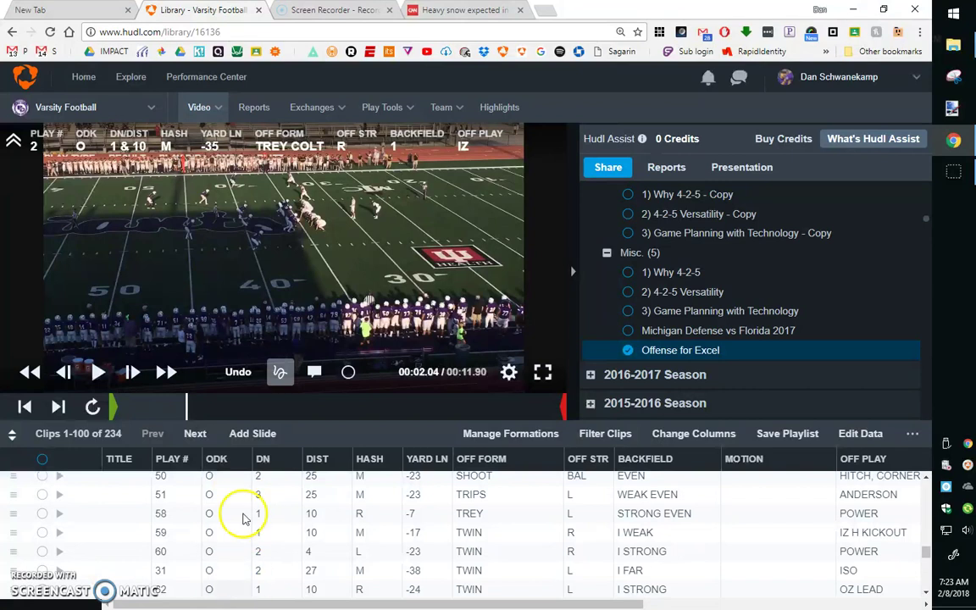
{"action": "scroll", "coordinate": [251, 549], "scroll_direction": "down", "scroll_amount": 4}
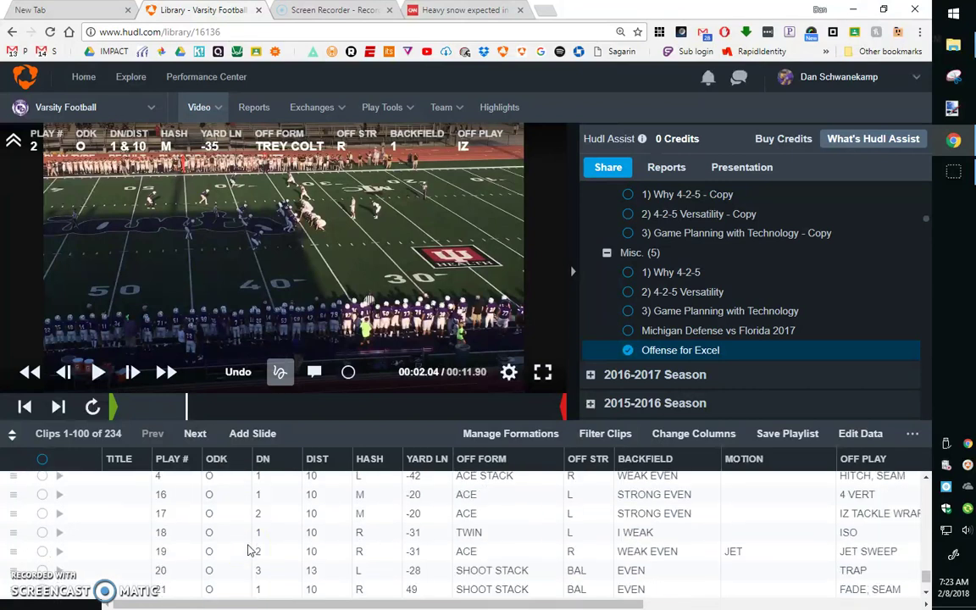
{"action": "scroll", "coordinate": [250, 551], "scroll_direction": "down", "scroll_amount": 2}
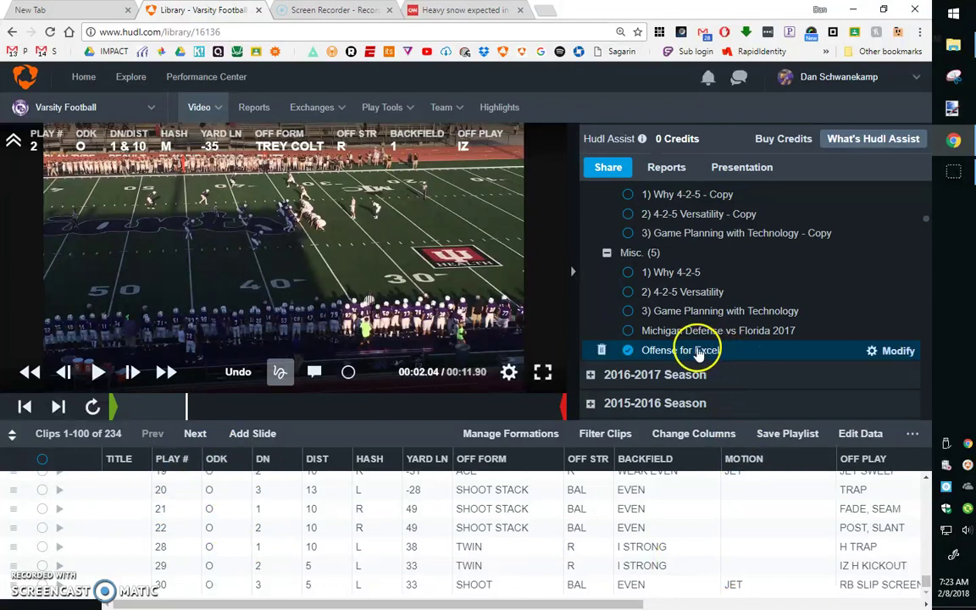
Step: Export the Offense for Excel playlist data to Excel and open the downloaded PlaylistData_2018-02-08.xlsx
{"action": "left_click", "coordinate": [913, 435]}
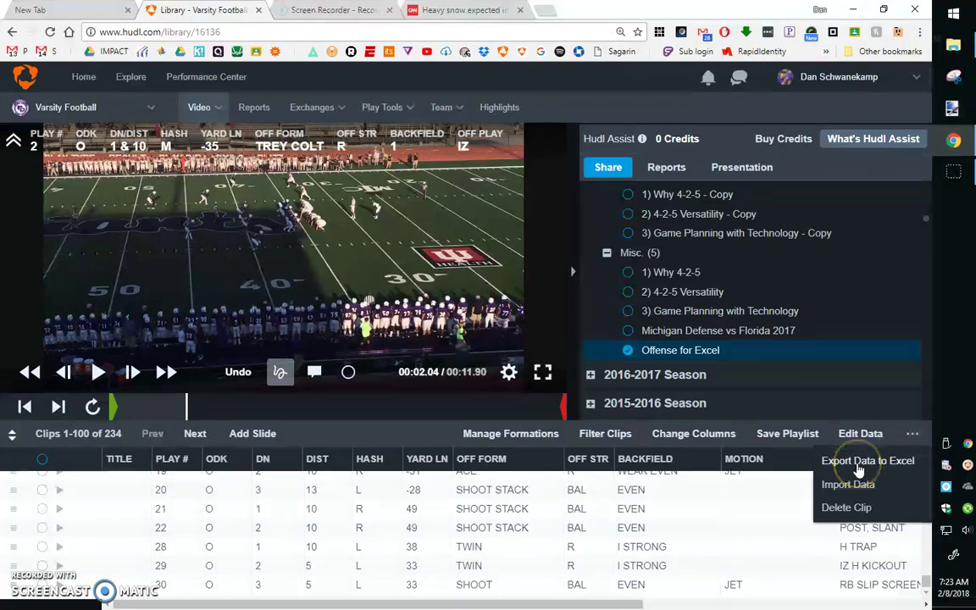
{"action": "left_click", "coordinate": [858, 465]}
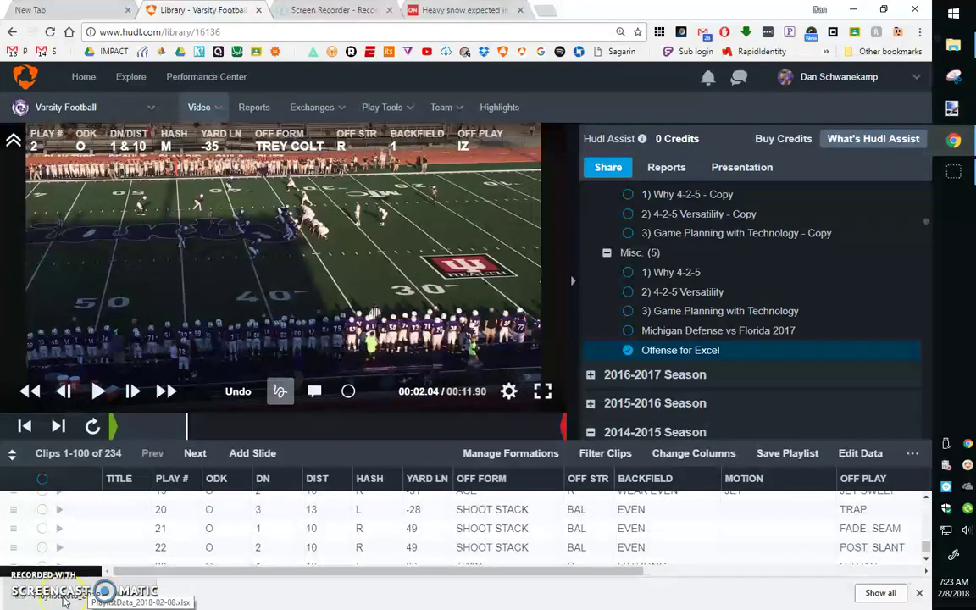
{"action": "left_click", "coordinate": [65, 599]}
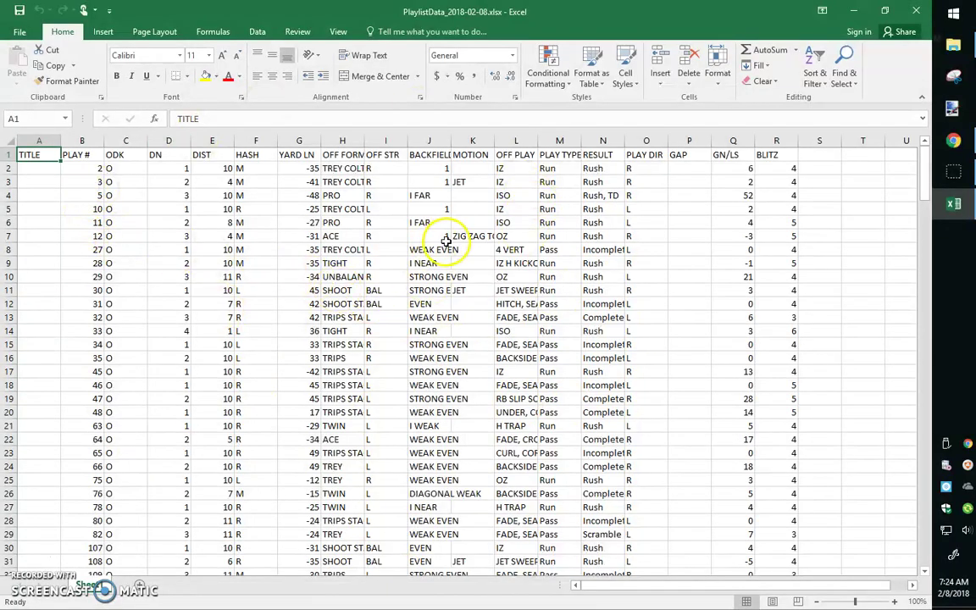
Step: Create a PivotTable on a new worksheet from the whole playlist data range, Sheet1!$A$1:$R$235
{"action": "scroll", "coordinate": [445, 254], "scroll_direction": "down", "scroll_amount": 19}
{"action": "scroll", "coordinate": [451, 262], "scroll_direction": "down", "scroll_amount": 20}
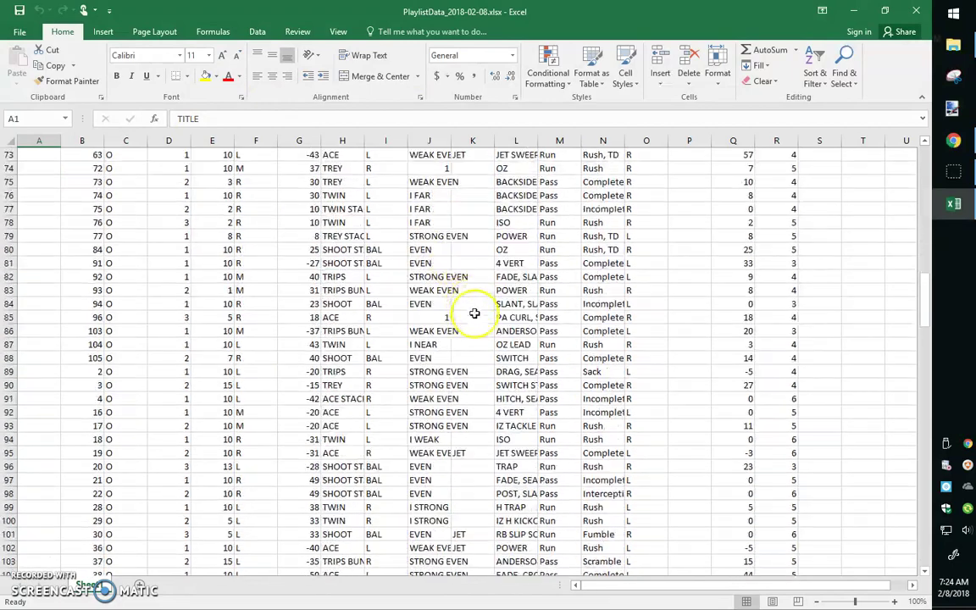
{"action": "scroll", "coordinate": [478, 344], "scroll_direction": "down", "scroll_amount": 12}
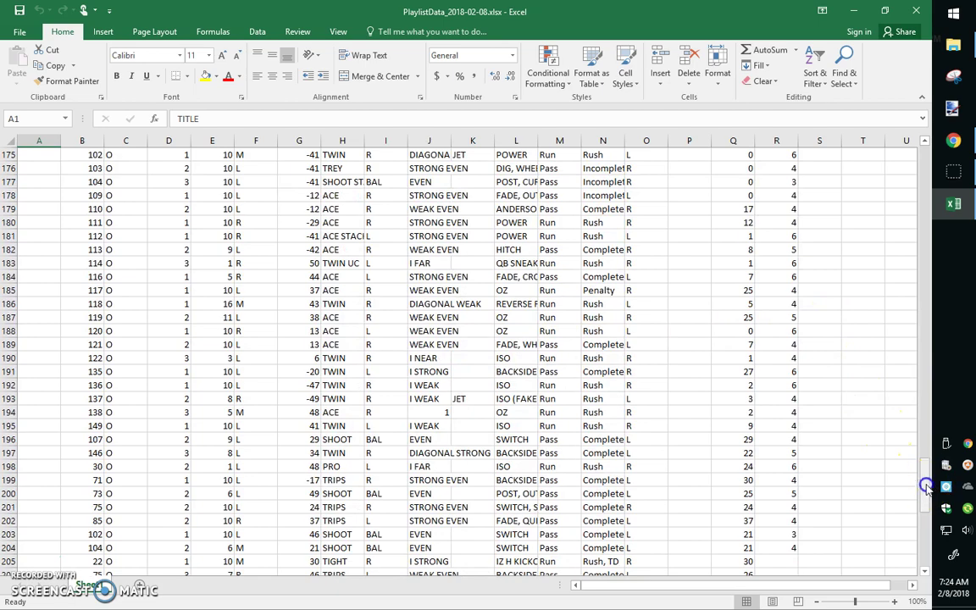
{"action": "left_click_drag", "start_coordinate": [926, 487], "coordinate": [887, 144]}
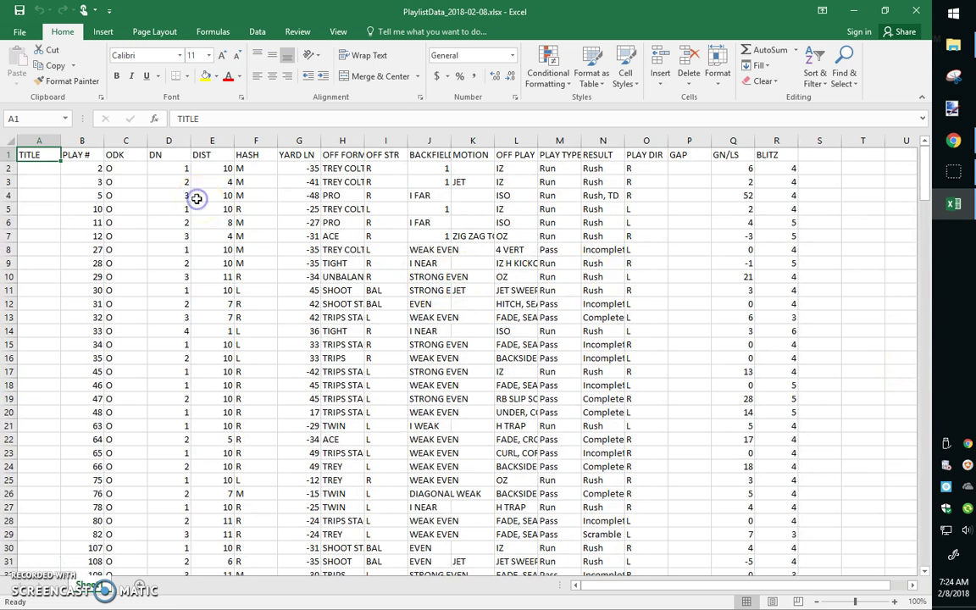
{"action": "left_click", "coordinate": [205, 193]}
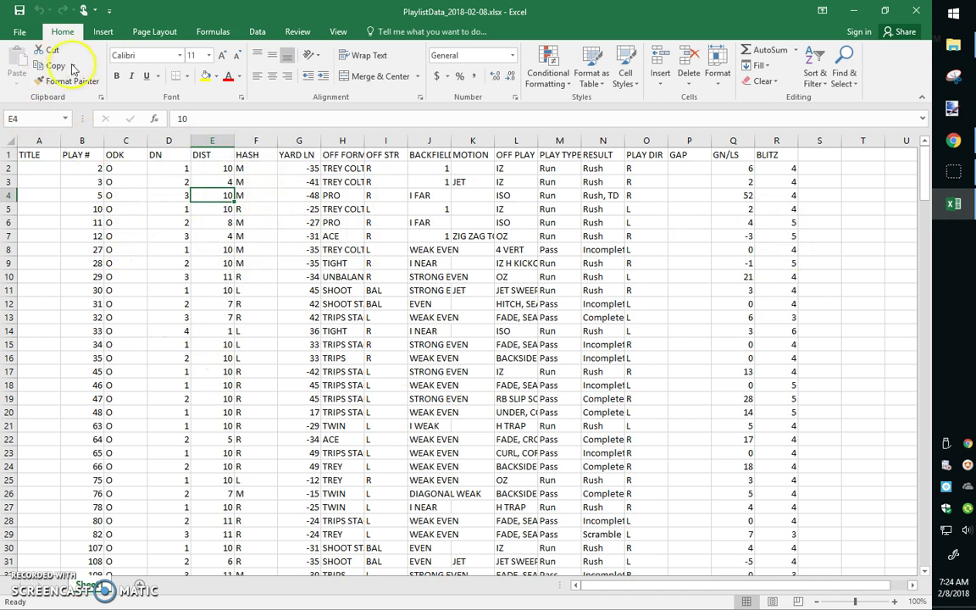
{"action": "left_click", "coordinate": [111, 34]}
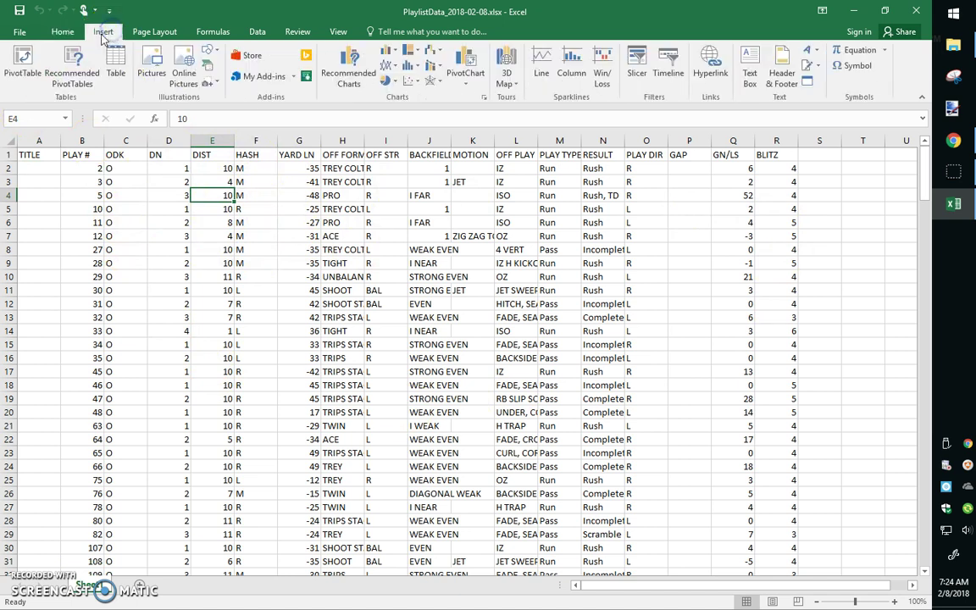
{"action": "left_click", "coordinate": [24, 61]}
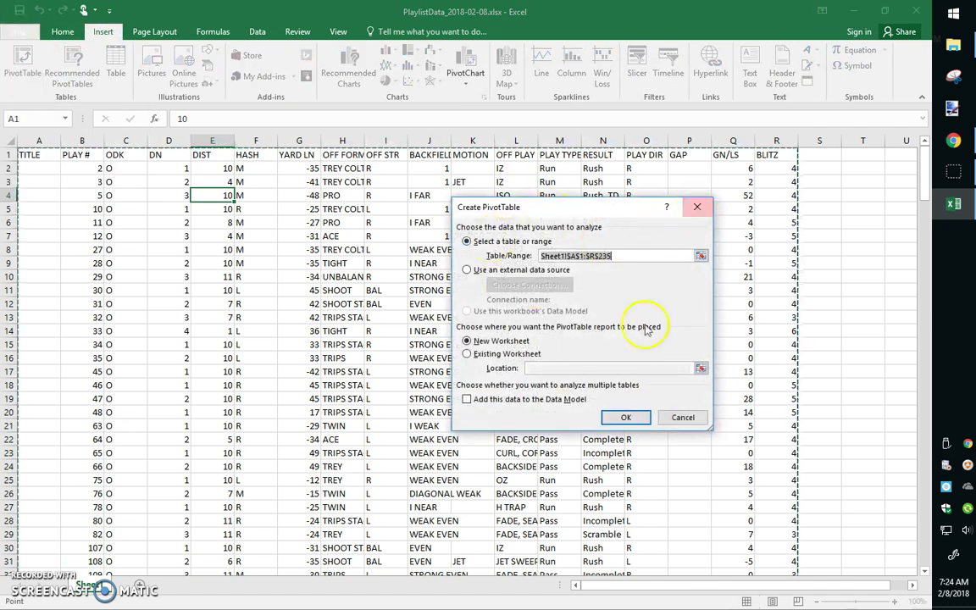
{"action": "left_click", "coordinate": [627, 417]}
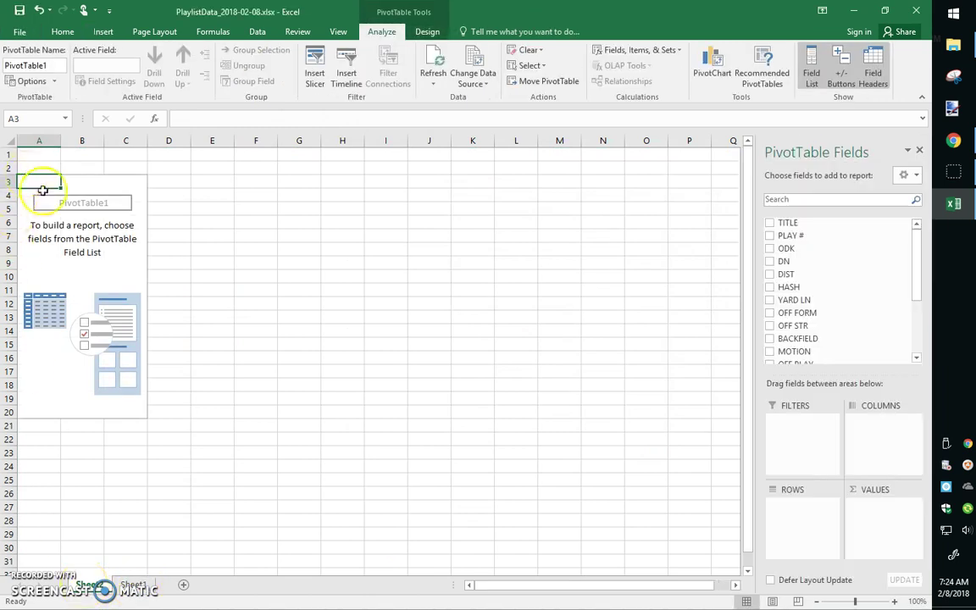
Step: Add the DN field to the rows of the empty PivotTable
{"action": "left_click", "coordinate": [896, 602]}
{"action": "left_click", "coordinate": [895, 601]}
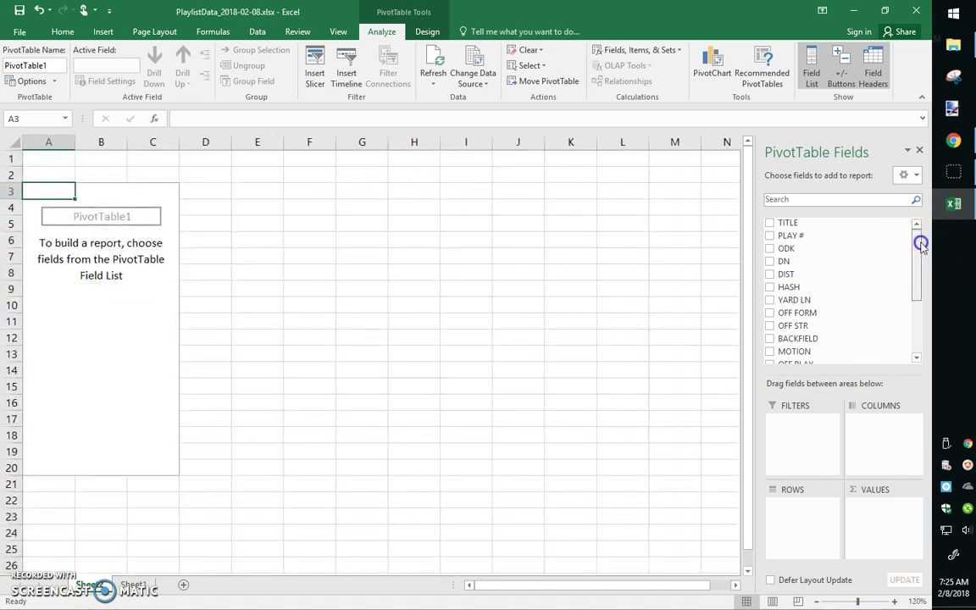
{"action": "left_click_drag", "start_coordinate": [920, 245], "coordinate": [854, 246]}
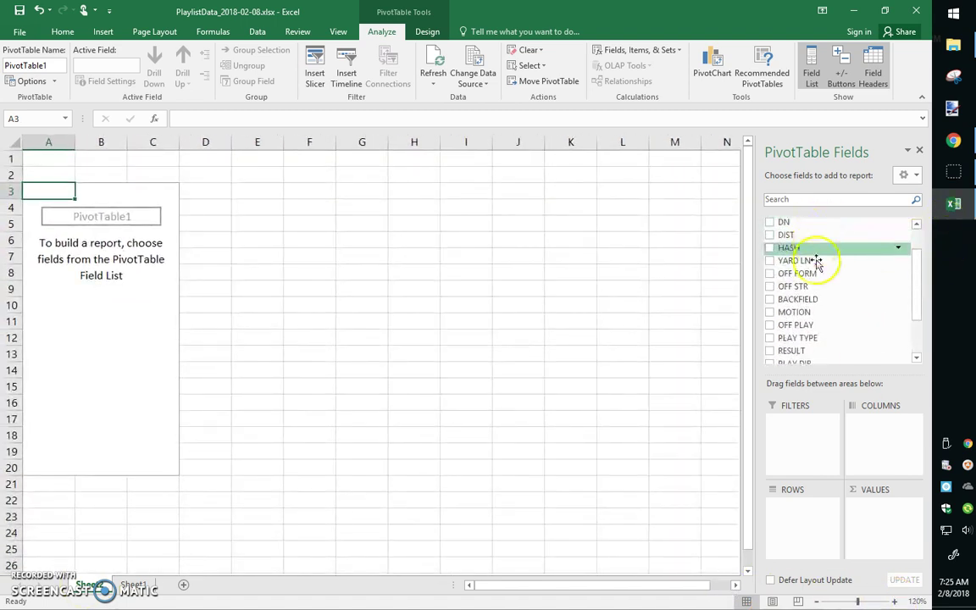
{"action": "scroll", "coordinate": [860, 310], "scroll_direction": "down", "scroll_amount": 2}
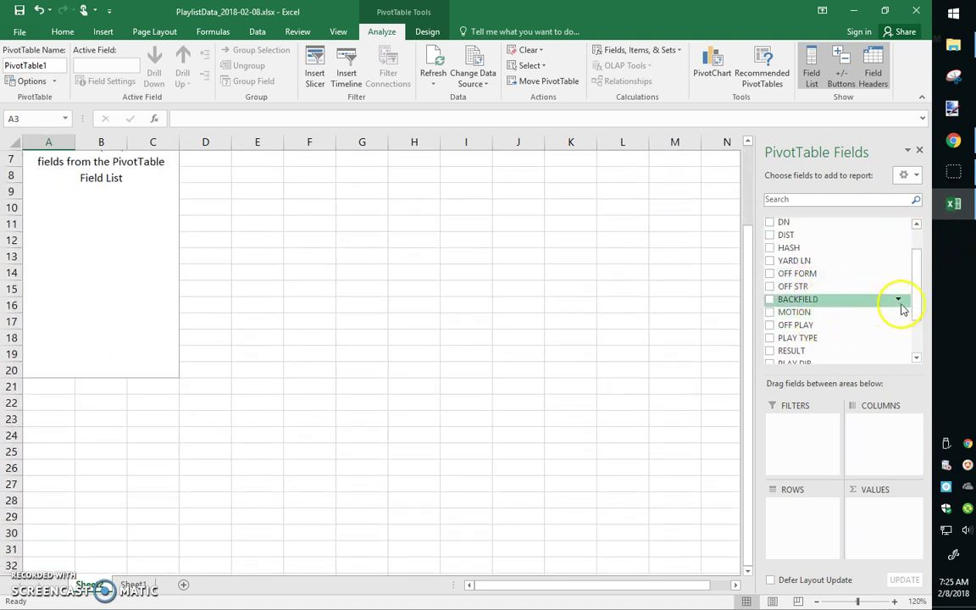
{"action": "left_click_drag", "start_coordinate": [917, 308], "coordinate": [919, 233]}
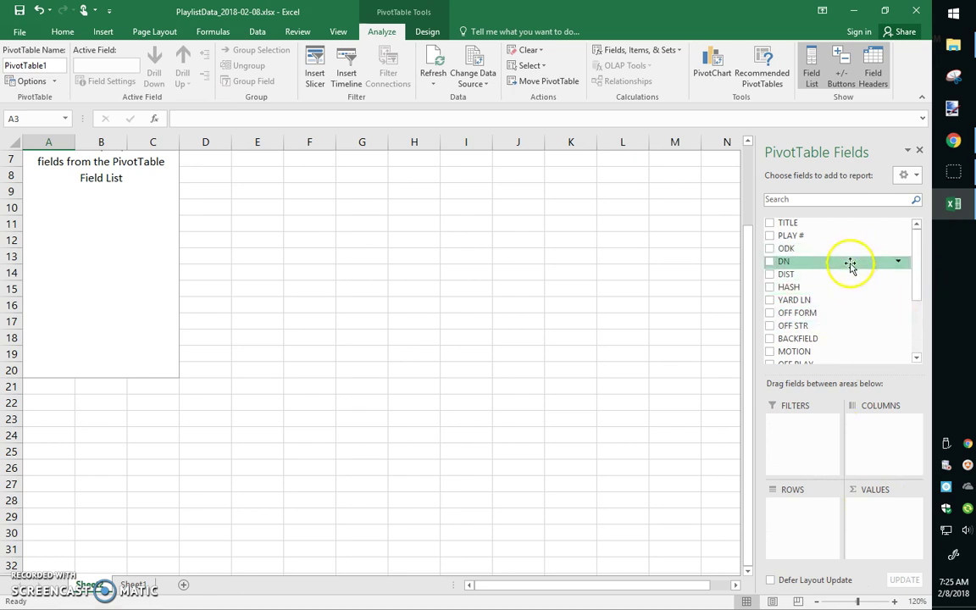
{"action": "scroll", "coordinate": [522, 350], "scroll_direction": "up", "scroll_amount": 2}
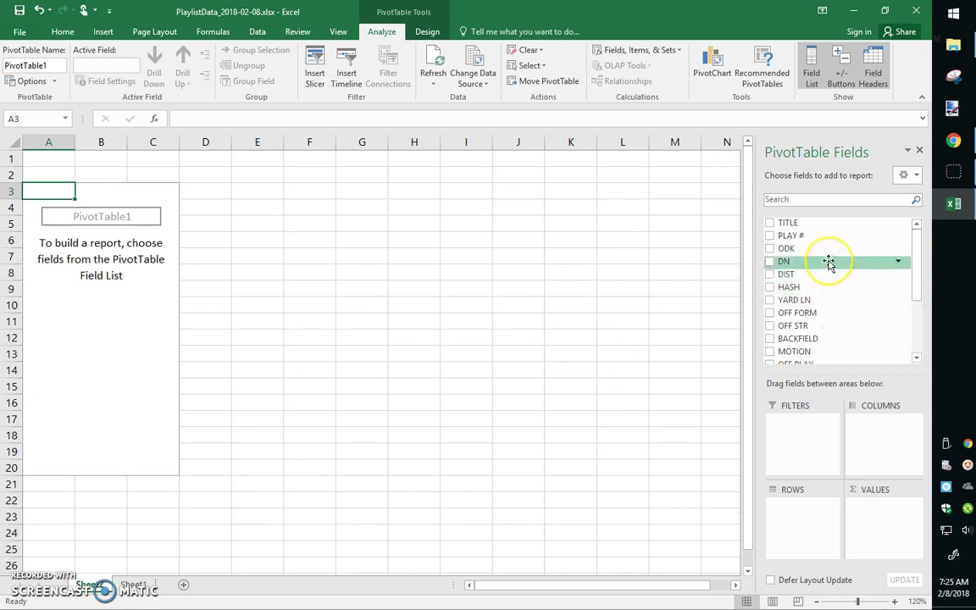
{"action": "left_click_drag", "start_coordinate": [834, 265], "coordinate": [795, 526]}
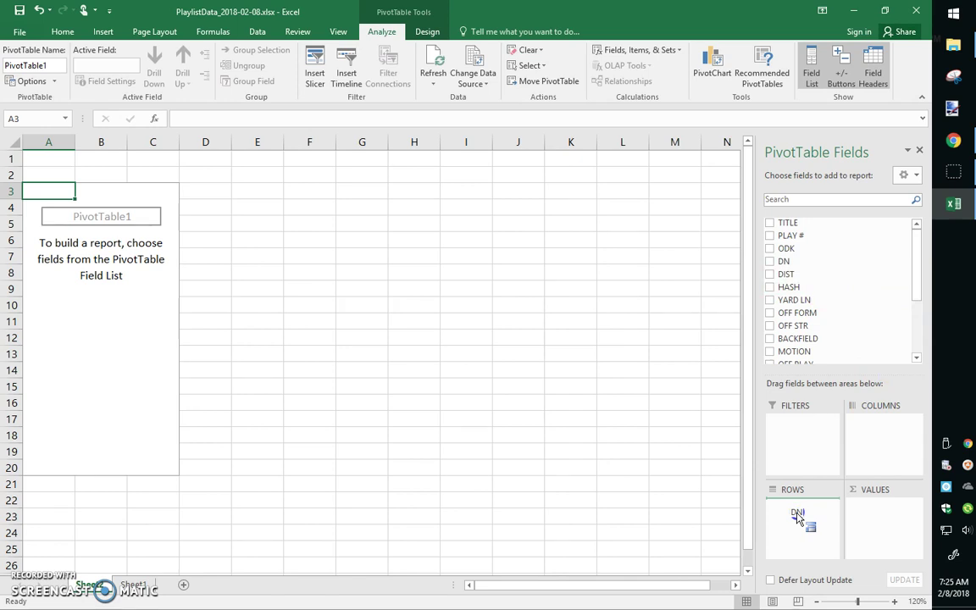
{"action": "left_click_drag", "start_coordinate": [796, 515], "coordinate": [797, 515]}
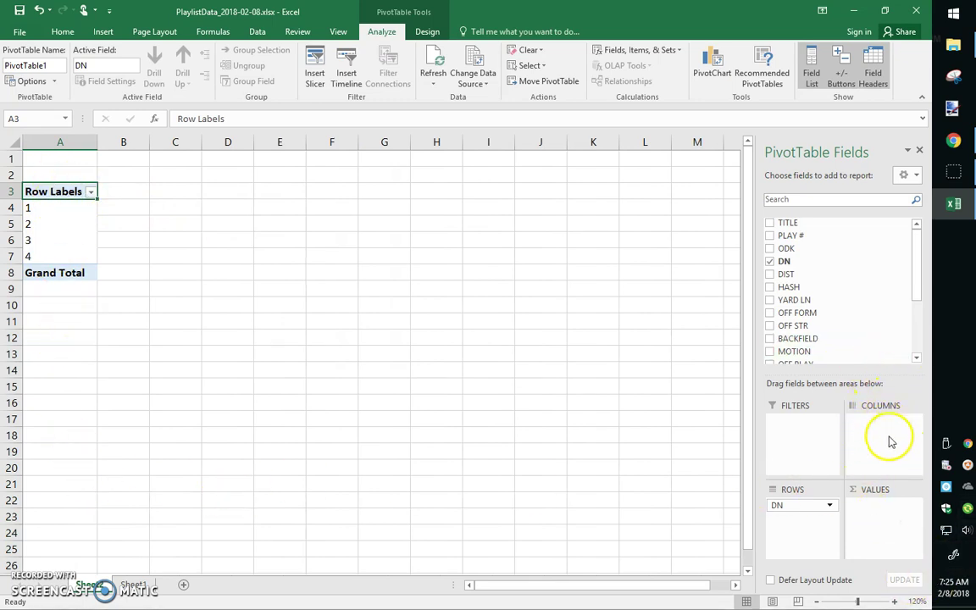
Step: Place the PLAY TYPE field in the PivotTable's columns and the ODK field in its values
{"action": "left_click_drag", "start_coordinate": [916, 286], "coordinate": [916, 289]}
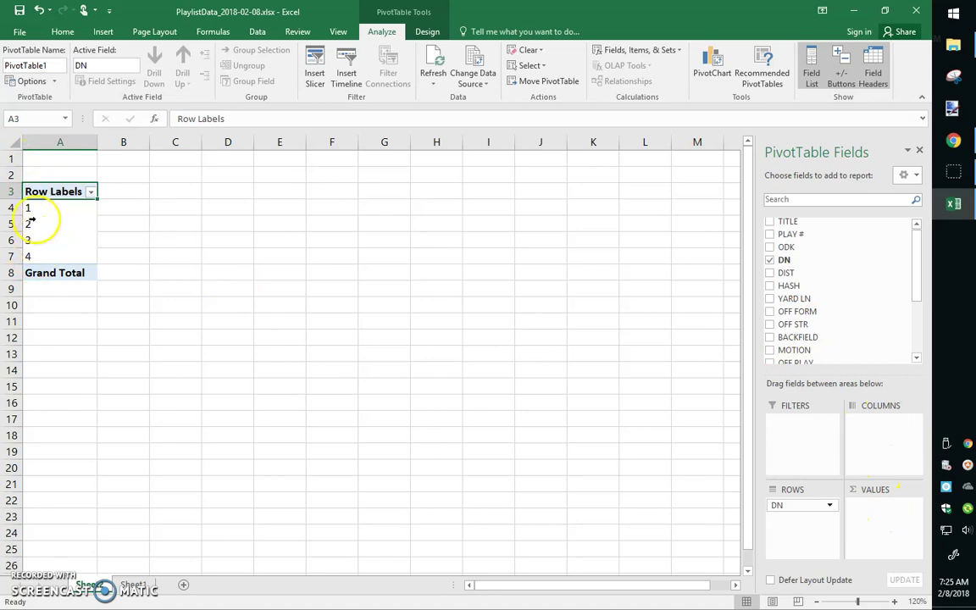
{"action": "left_click_drag", "start_coordinate": [922, 292], "coordinate": [923, 332]}
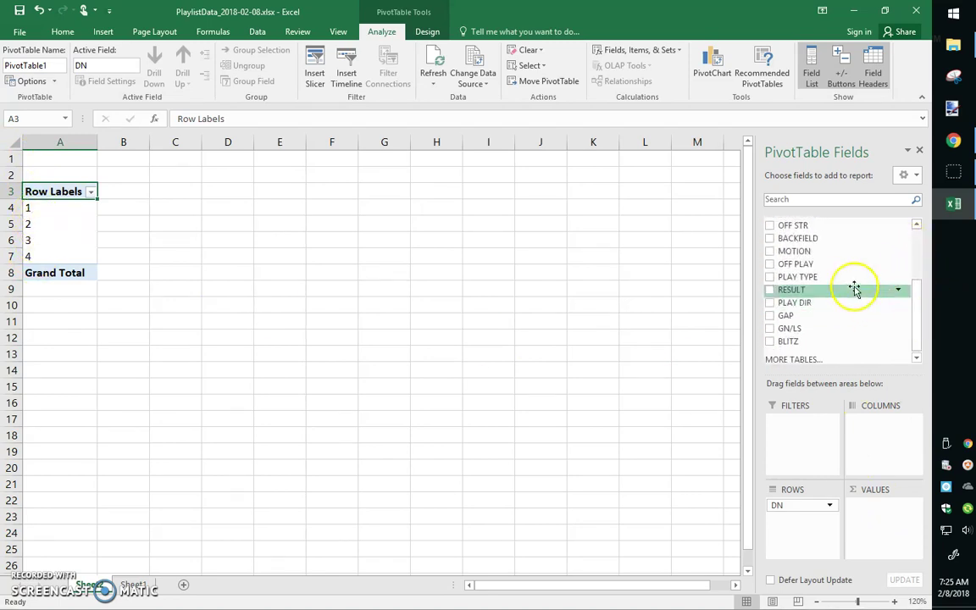
{"action": "left_click_drag", "start_coordinate": [811, 278], "coordinate": [882, 425]}
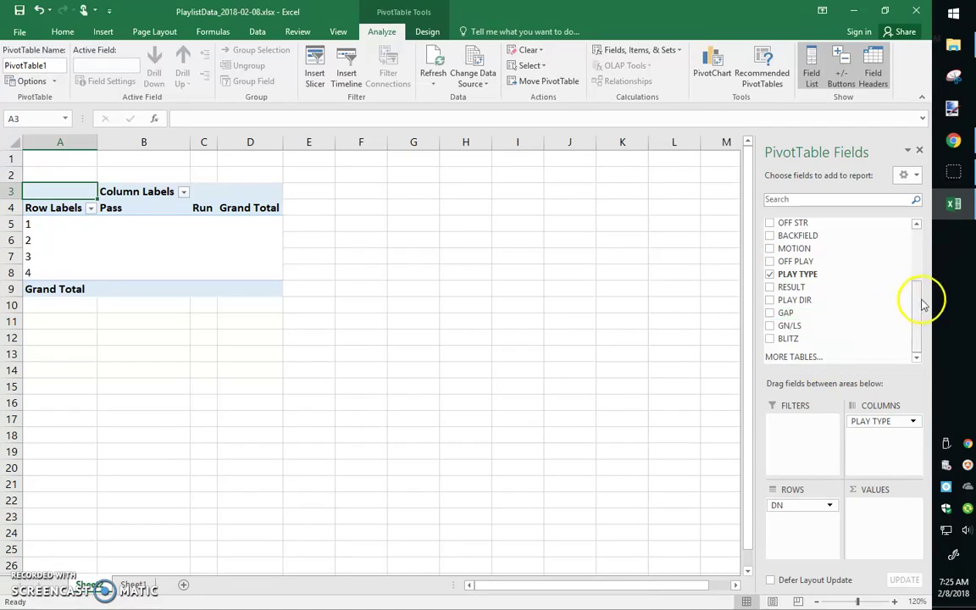
{"action": "left_click_drag", "start_coordinate": [916, 298], "coordinate": [921, 221]}
{"action": "left_click_drag", "start_coordinate": [826, 248], "coordinate": [883, 515]}
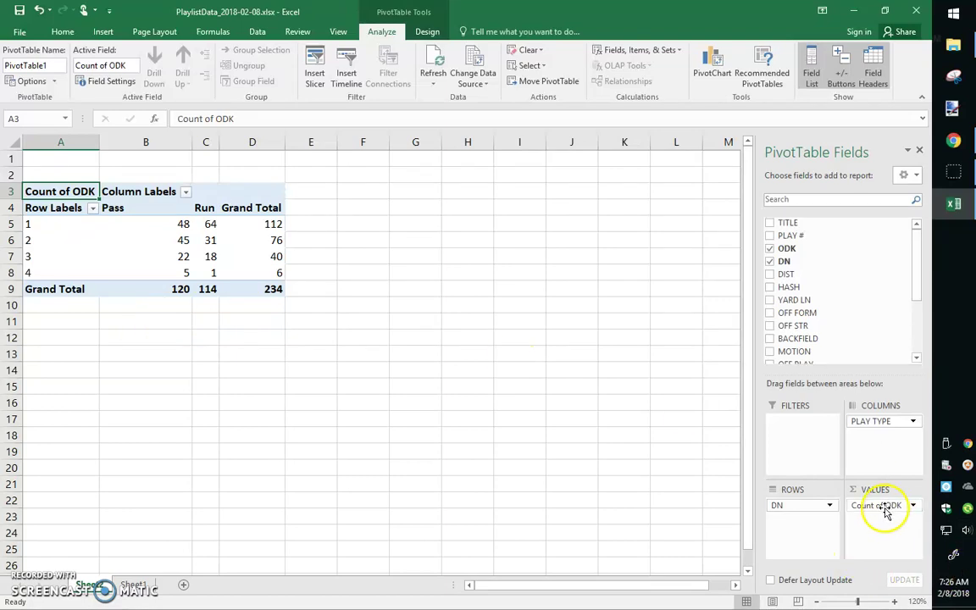
Step: Examine the pass, run and grand total counts for first down in the PivotTable
{"action": "left_click", "coordinate": [51, 225]}
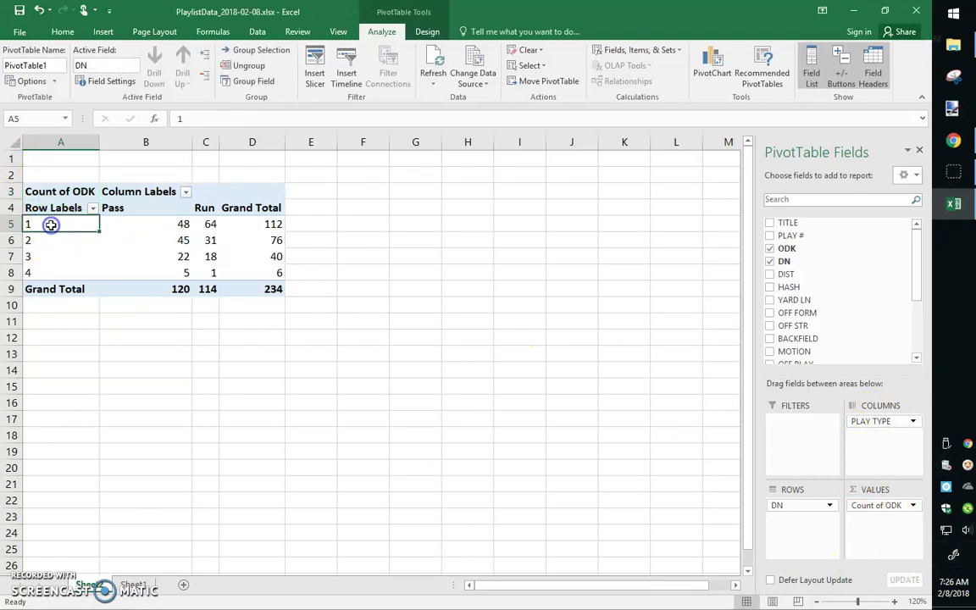
{"action": "left_click", "coordinate": [146, 224]}
{"action": "left_click", "coordinate": [210, 225]}
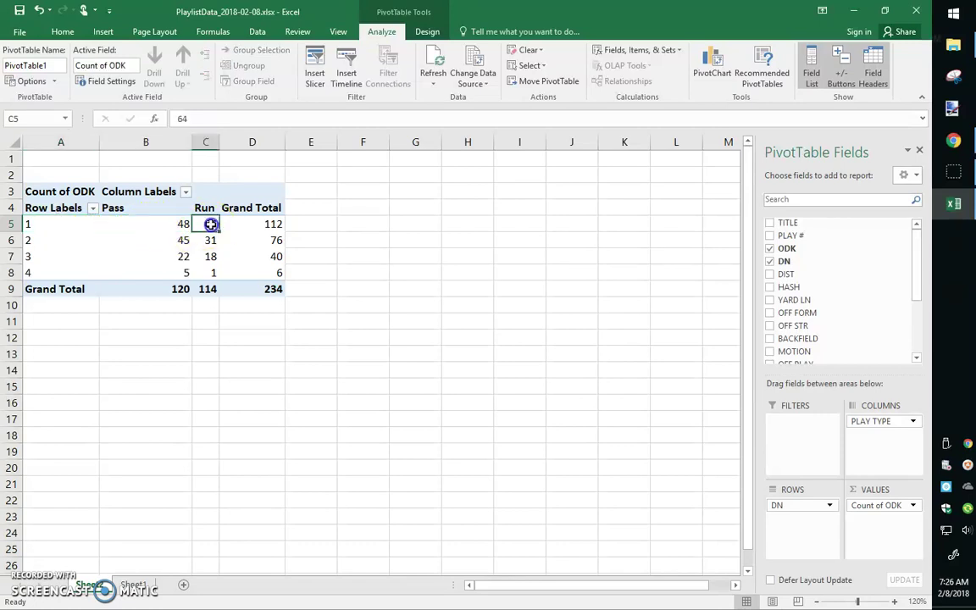
{"action": "left_click", "coordinate": [257, 222]}
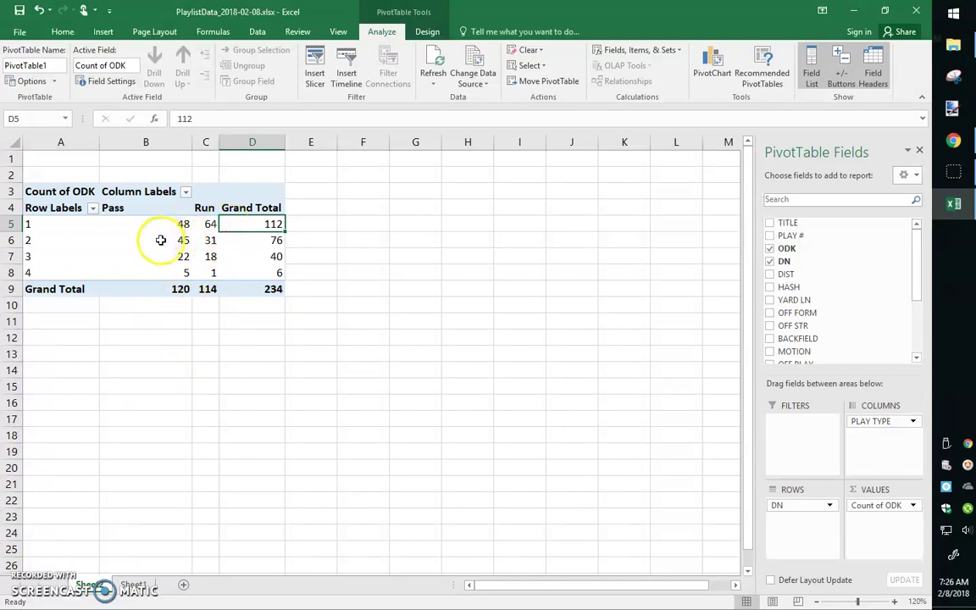
Step: Show the PivotTable's ODK counts as % of Row Total
{"action": "right_click", "coordinate": [209, 257]}
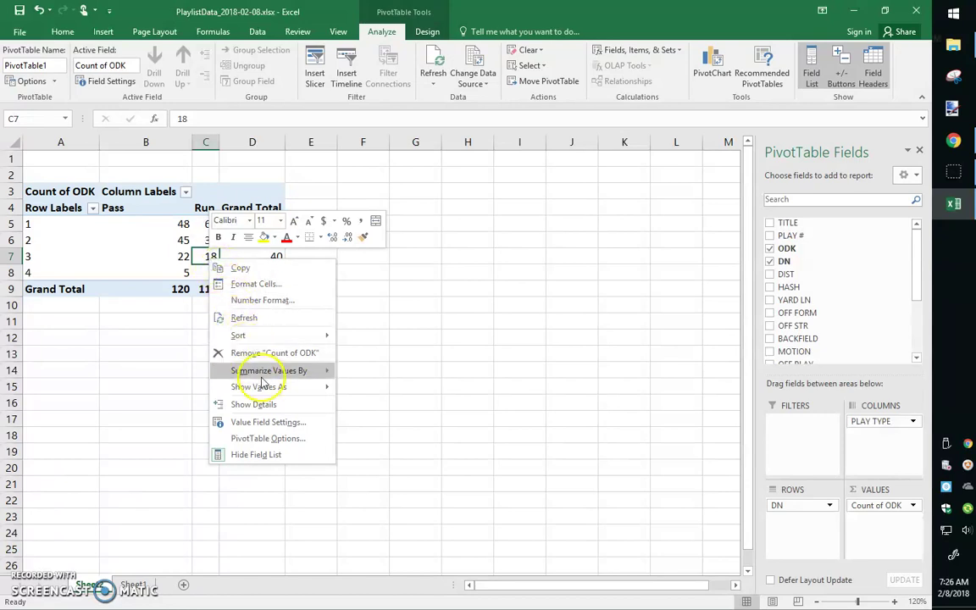
{"action": "mouse_move", "coordinate": [263, 387]}
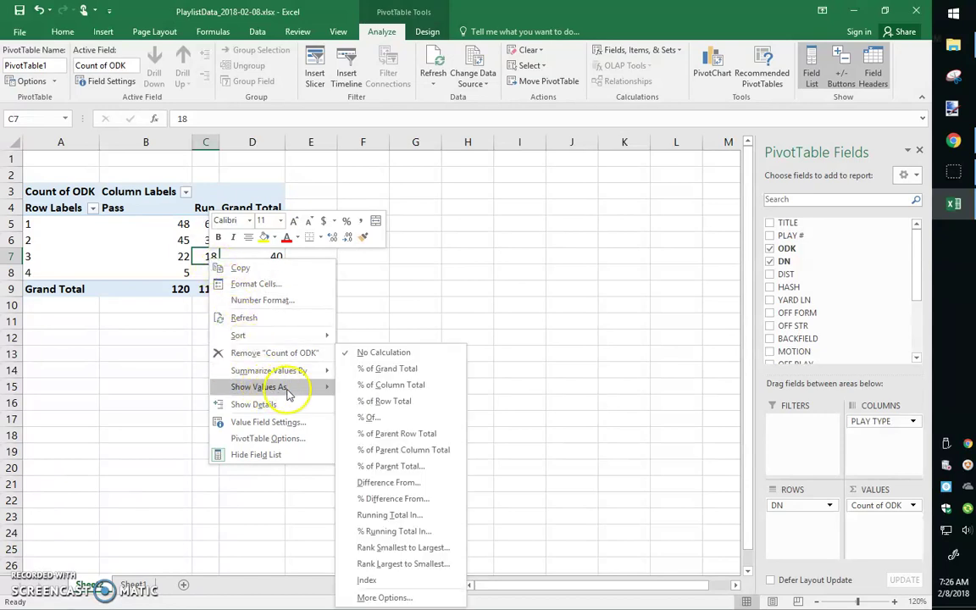
{"action": "mouse_move", "coordinate": [305, 371]}
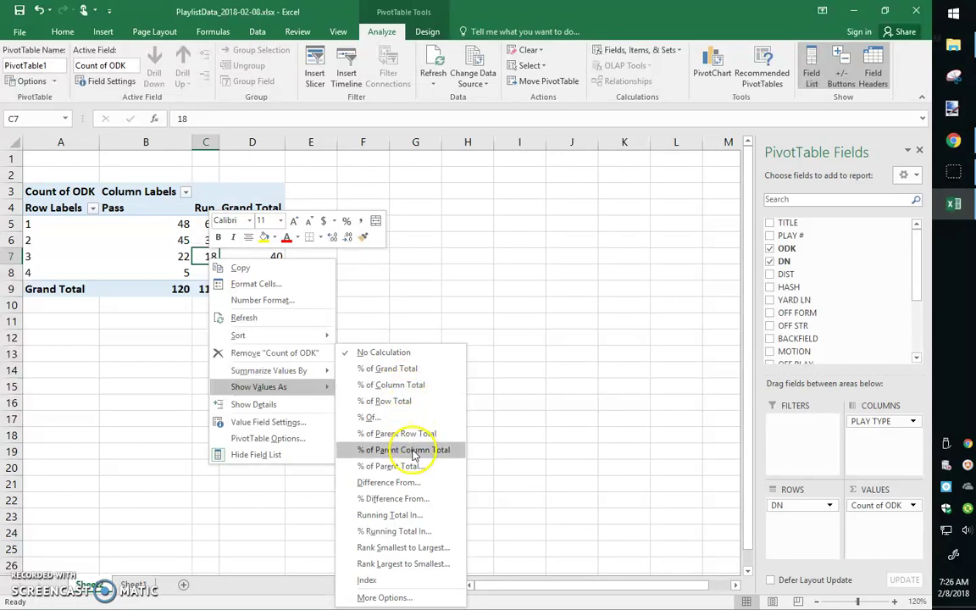
{"action": "left_click", "coordinate": [410, 403]}
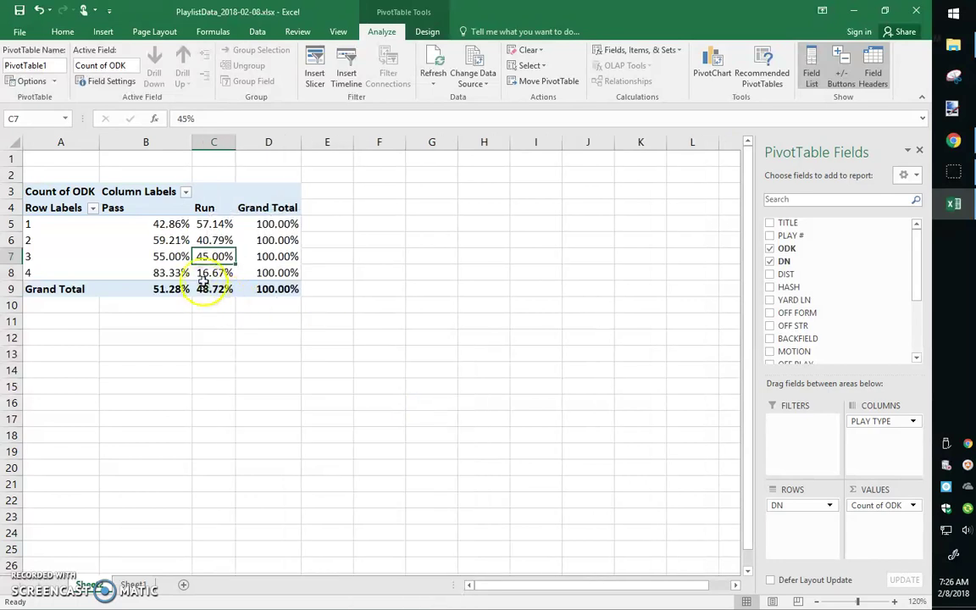
Step: Examine the pass and run percentages for third down and second down in the PivotTable
{"action": "left_click", "coordinate": [32, 256]}
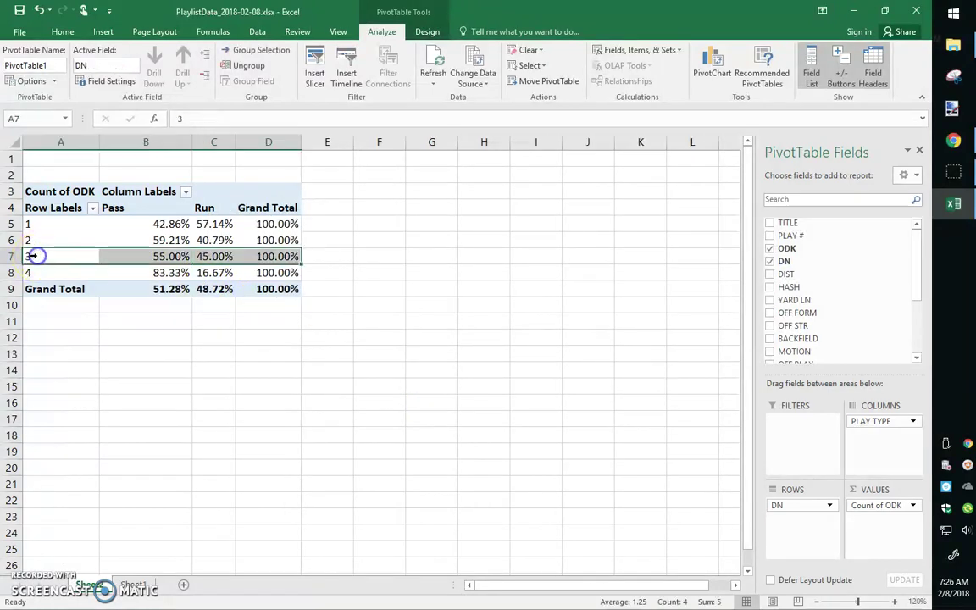
{"action": "left_click", "coordinate": [161, 257]}
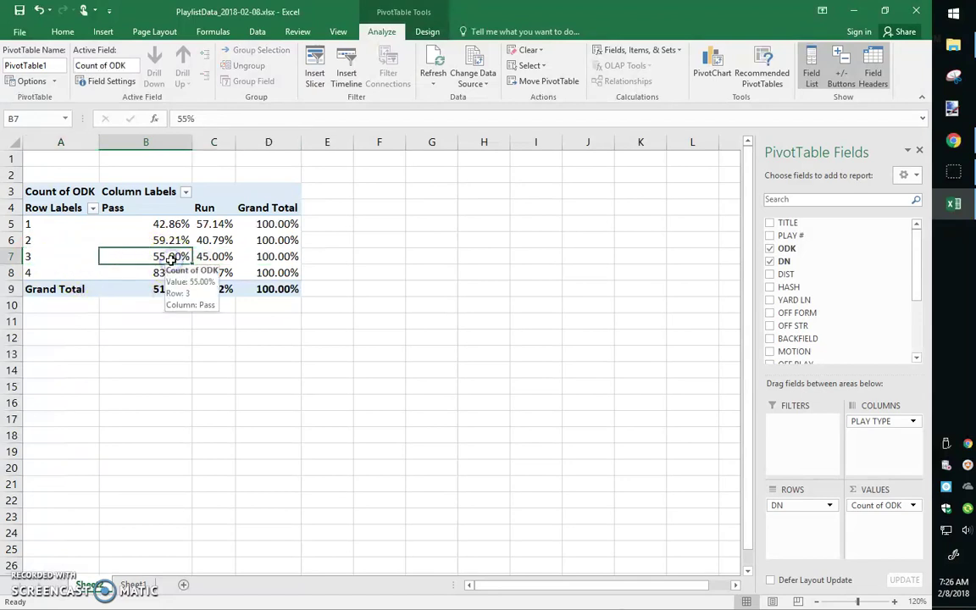
{"action": "left_click", "coordinate": [227, 259]}
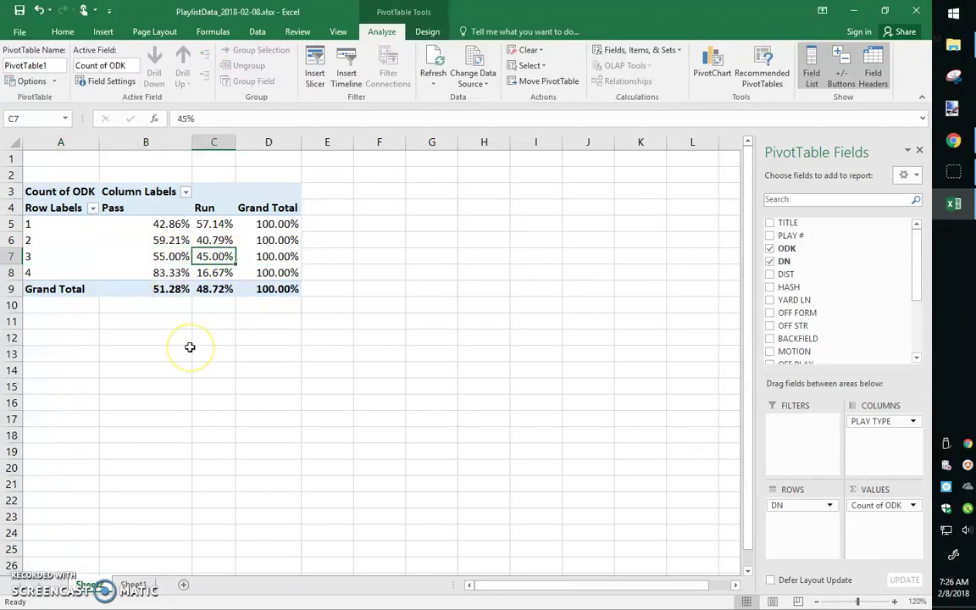
{"action": "left_click", "coordinate": [60, 242]}
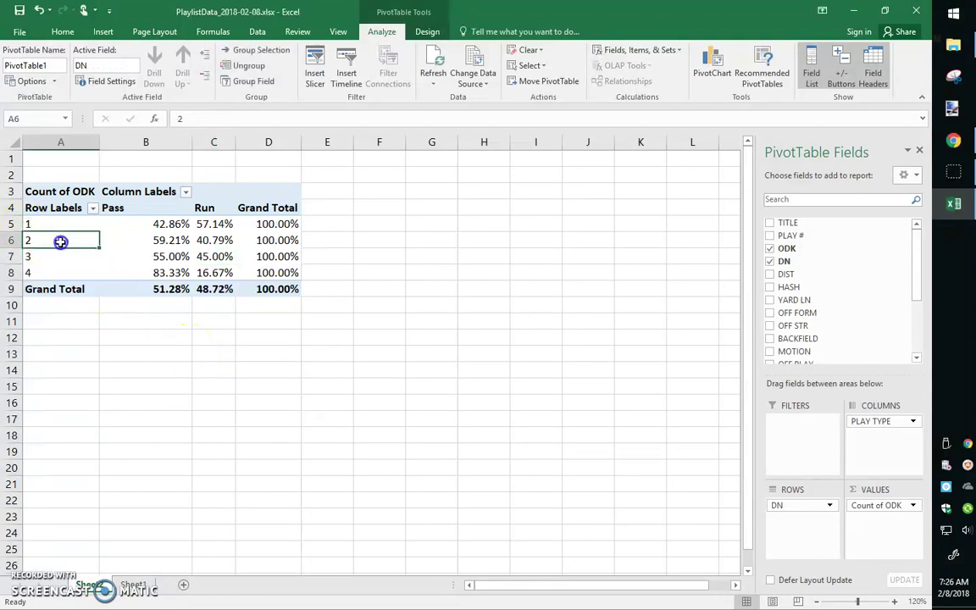
{"action": "left_click", "coordinate": [167, 241]}
{"action": "left_click", "coordinate": [210, 240]}
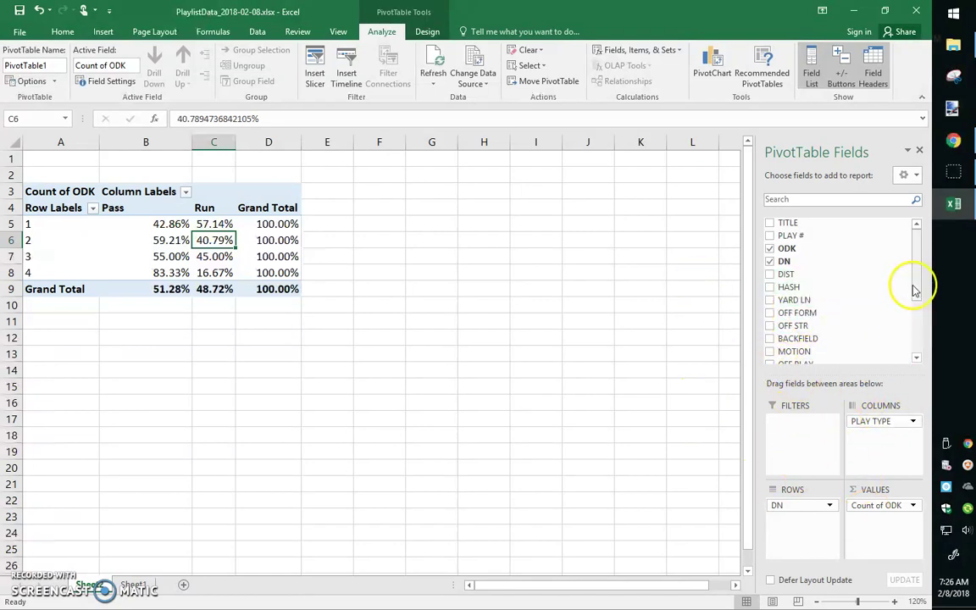
Step: Replace the DN field with the HASH field in the PivotTable's rows
{"action": "left_click_drag", "start_coordinate": [919, 297], "coordinate": [920, 303]}
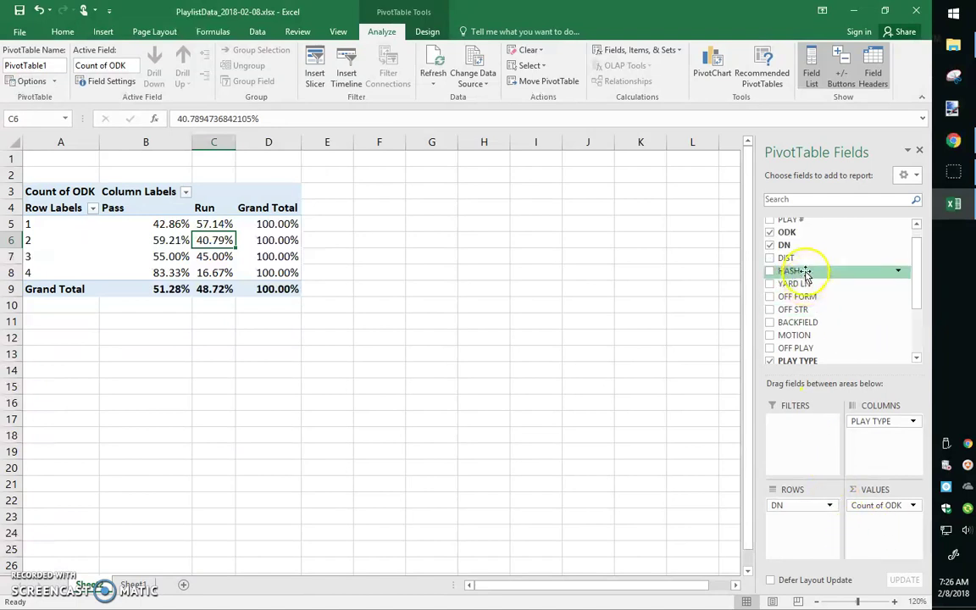
{"action": "left_click_drag", "start_coordinate": [805, 276], "coordinate": [802, 516]}
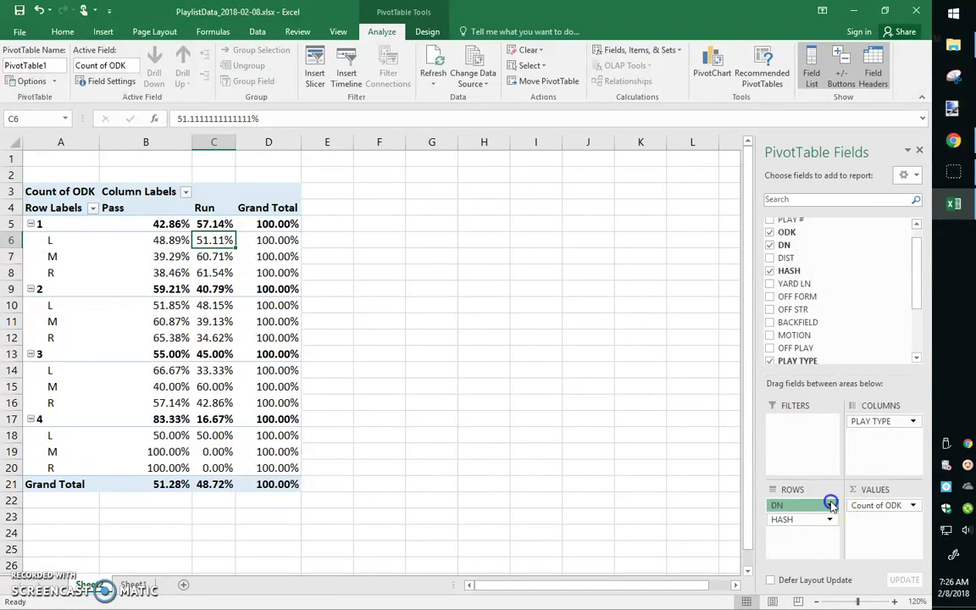
{"action": "left_click", "coordinate": [831, 505]}
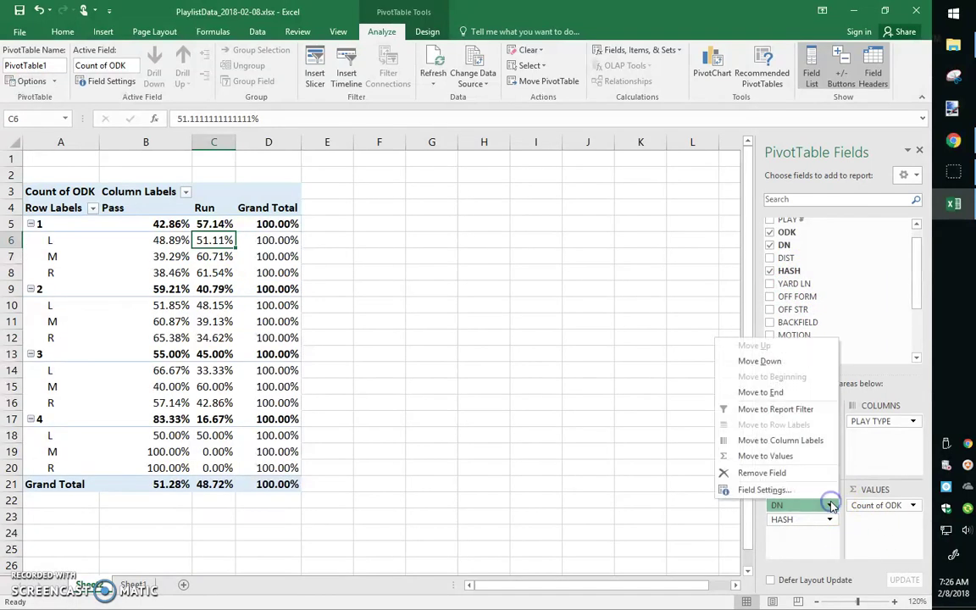
{"action": "left_click", "coordinate": [784, 473]}
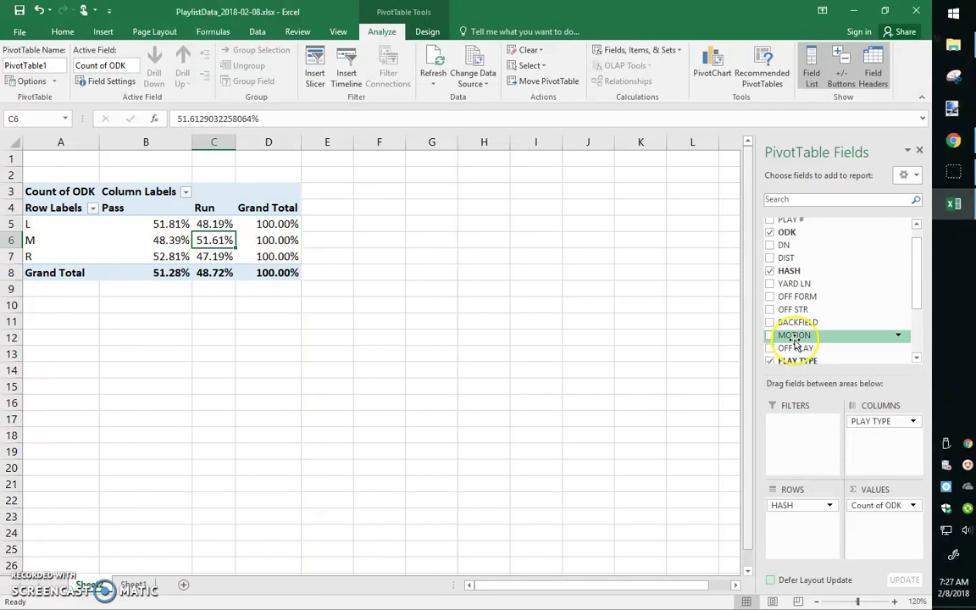
Step: Replace the PLAY TYPE field with the OFF STR field in the PivotTable's columns
{"action": "left_click", "coordinate": [914, 424]}
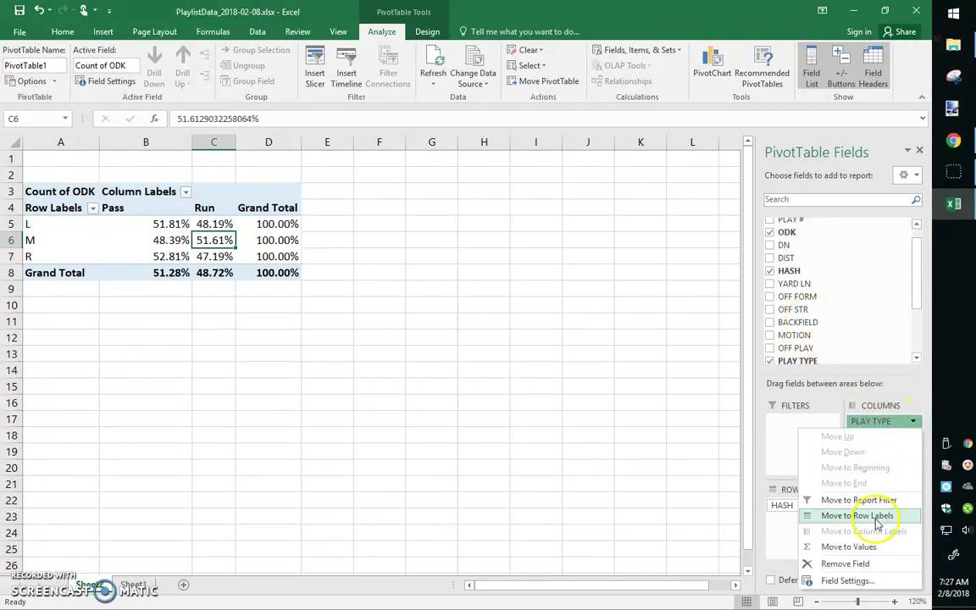
{"action": "left_click", "coordinate": [866, 566]}
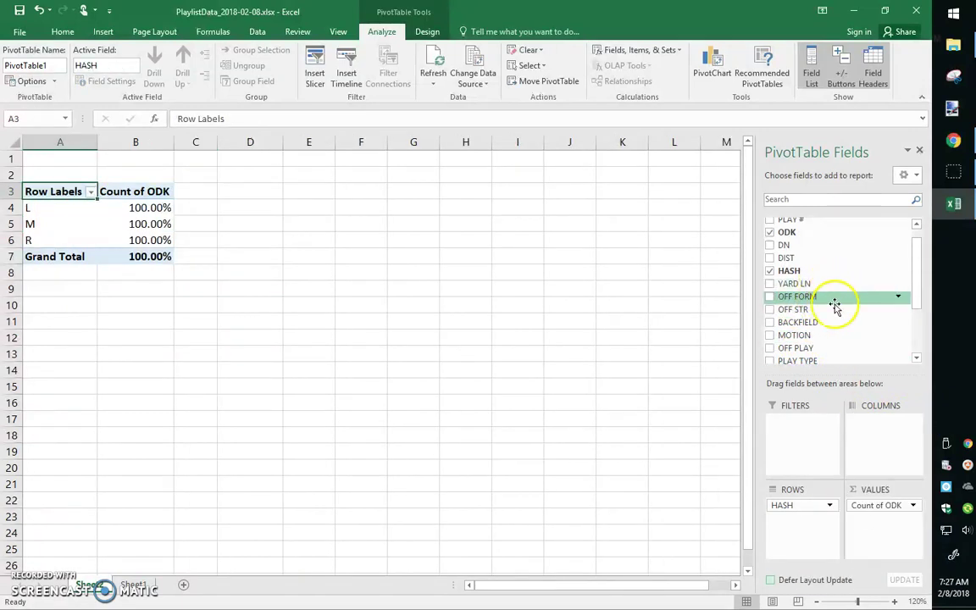
{"action": "left_click_drag", "start_coordinate": [915, 271], "coordinate": [915, 318]}
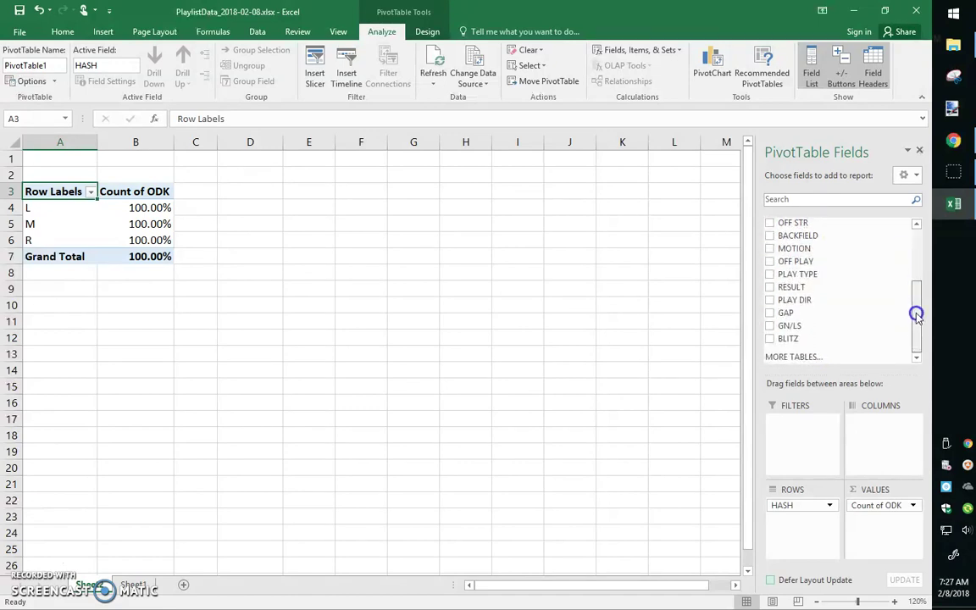
{"action": "scroll", "coordinate": [919, 311], "scroll_direction": "up", "scroll_amount": 1}
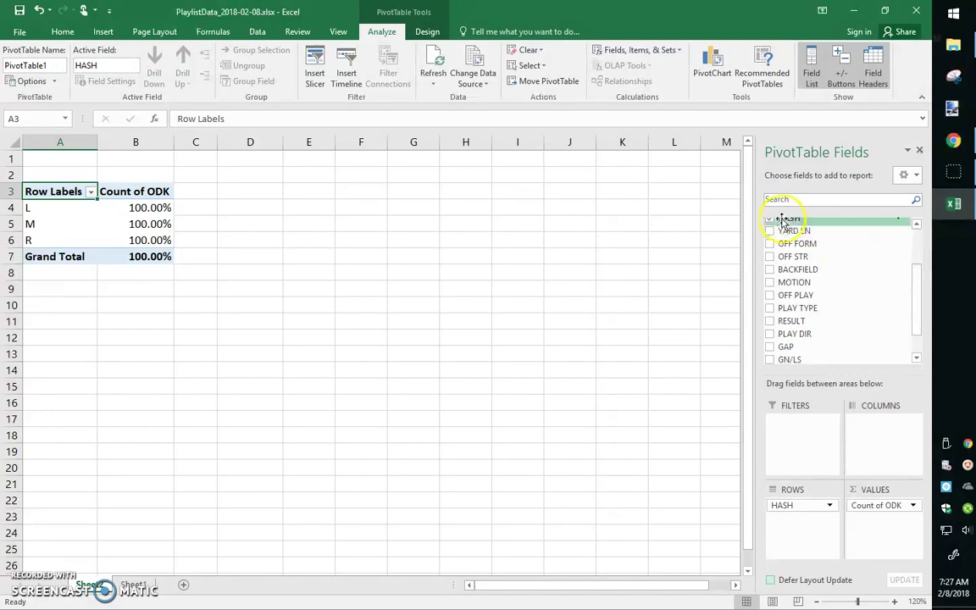
{"action": "left_click_drag", "start_coordinate": [779, 255], "coordinate": [865, 420]}
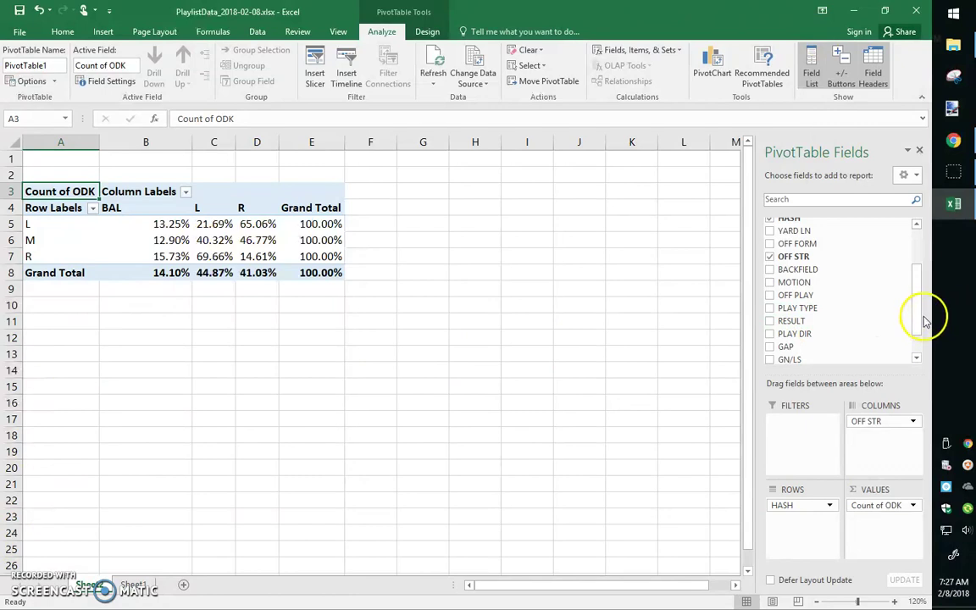
Step: Remove the OFF STR field from the PivotTable's columns and the HASH field from its rows
{"action": "left_click_drag", "start_coordinate": [917, 305], "coordinate": [918, 280]}
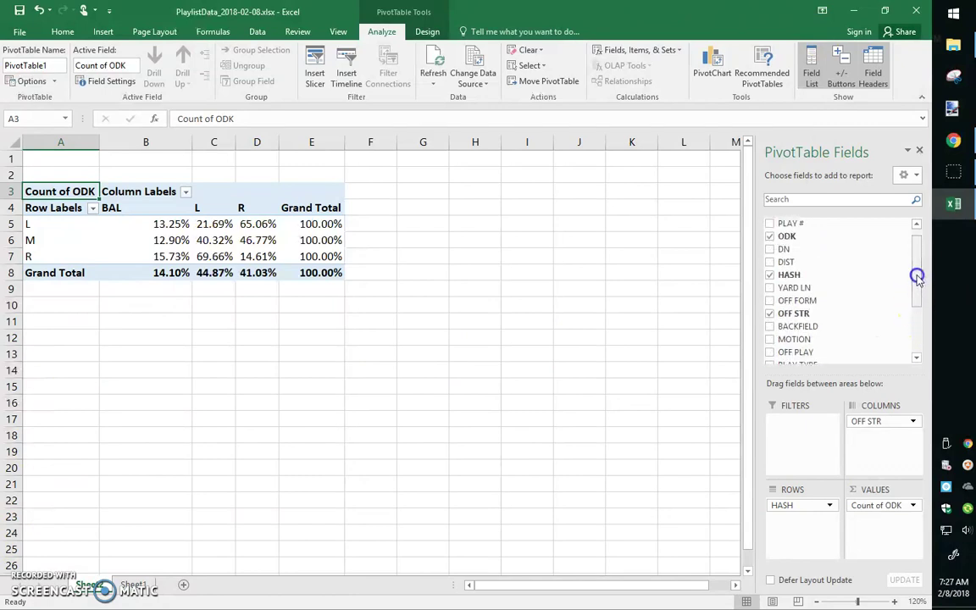
{"action": "left_click", "coordinate": [912, 421]}
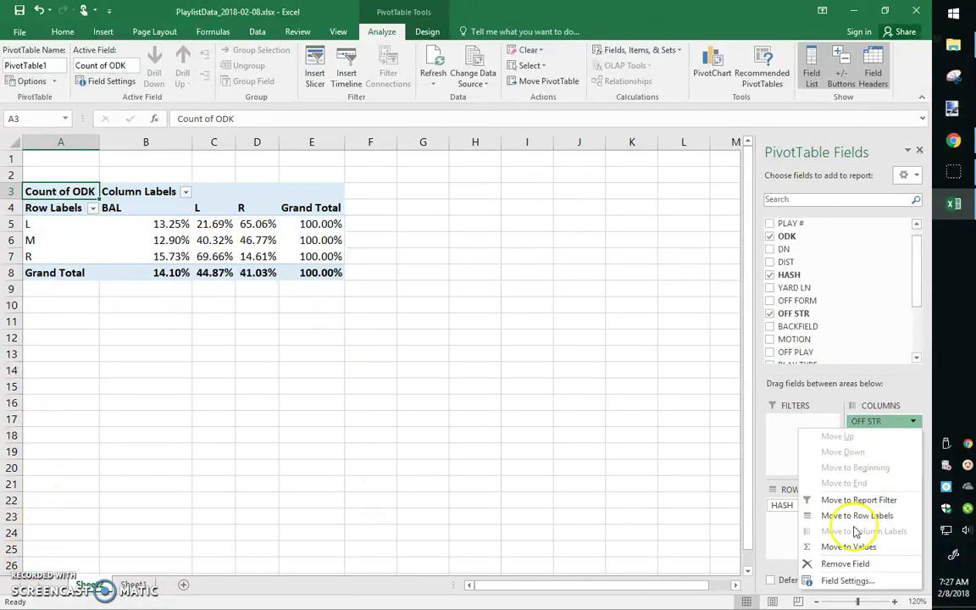
{"action": "left_click", "coordinate": [839, 564]}
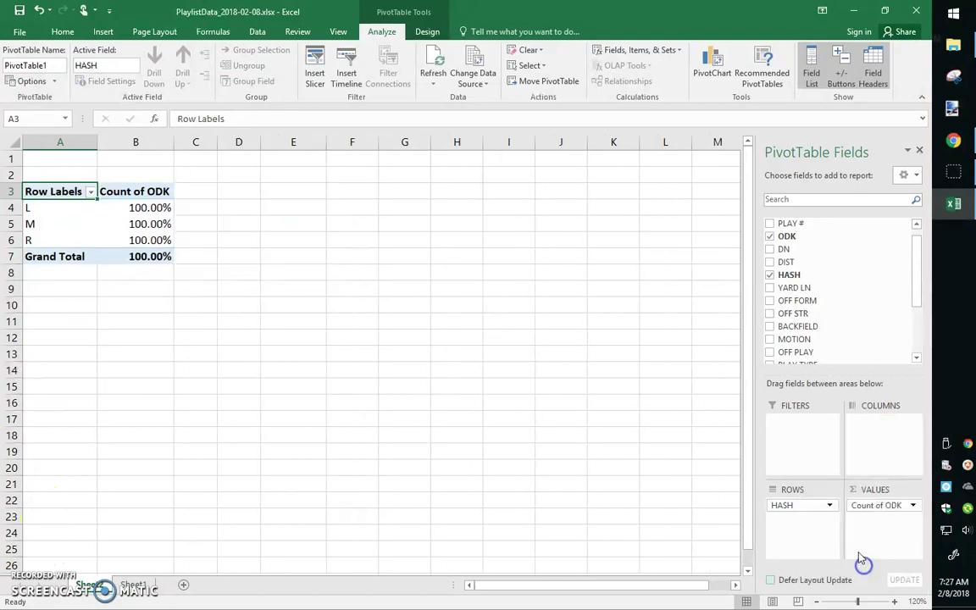
{"action": "left_click", "coordinate": [804, 505]}
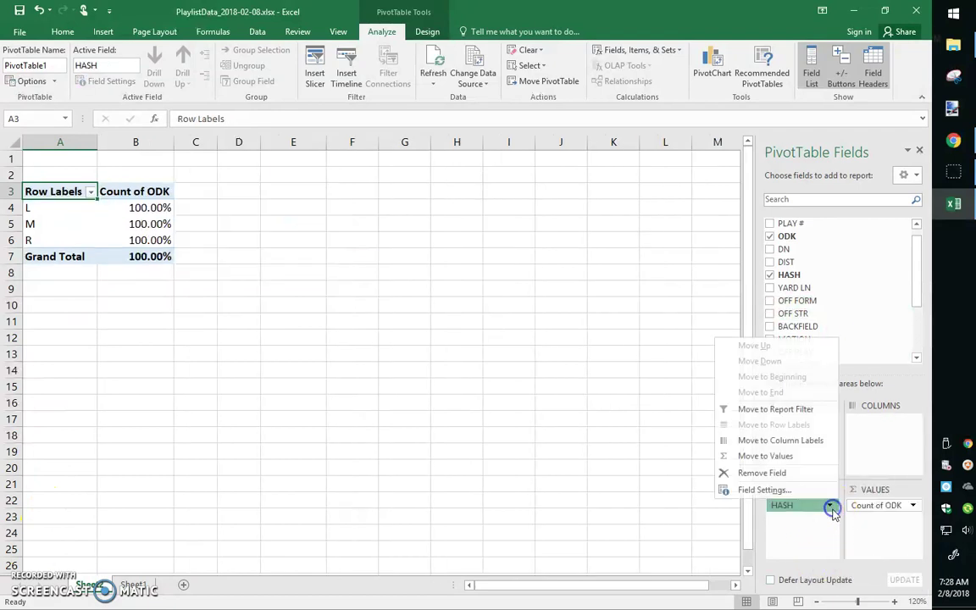
{"action": "left_click", "coordinate": [791, 474]}
Step: Place the OFF FORM field in the PivotTable's rows and the PLAY TYPE field in its columns
{"action": "left_click_drag", "start_coordinate": [922, 267], "coordinate": [917, 261]}
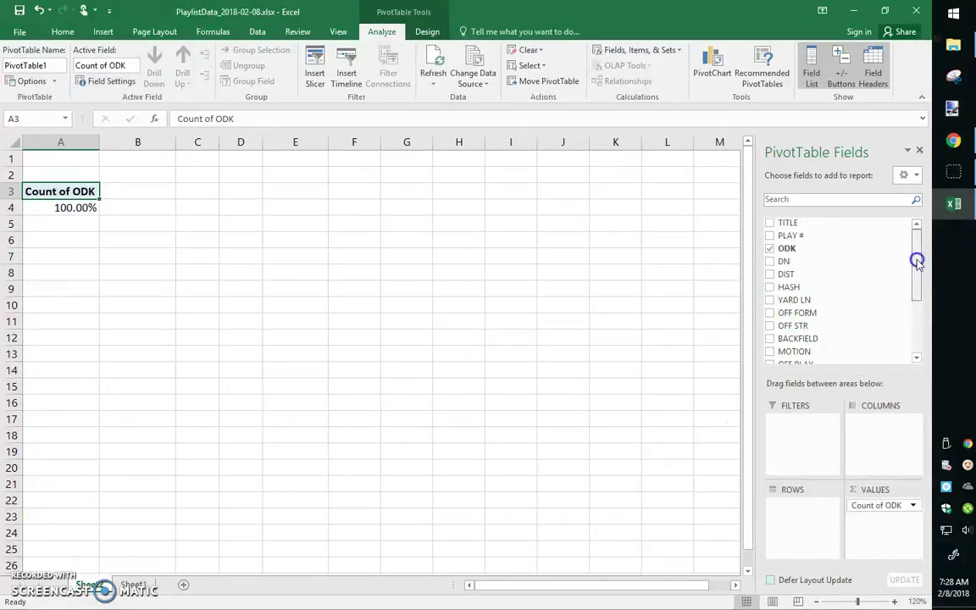
{"action": "left_click_drag", "start_coordinate": [862, 315], "coordinate": [807, 513]}
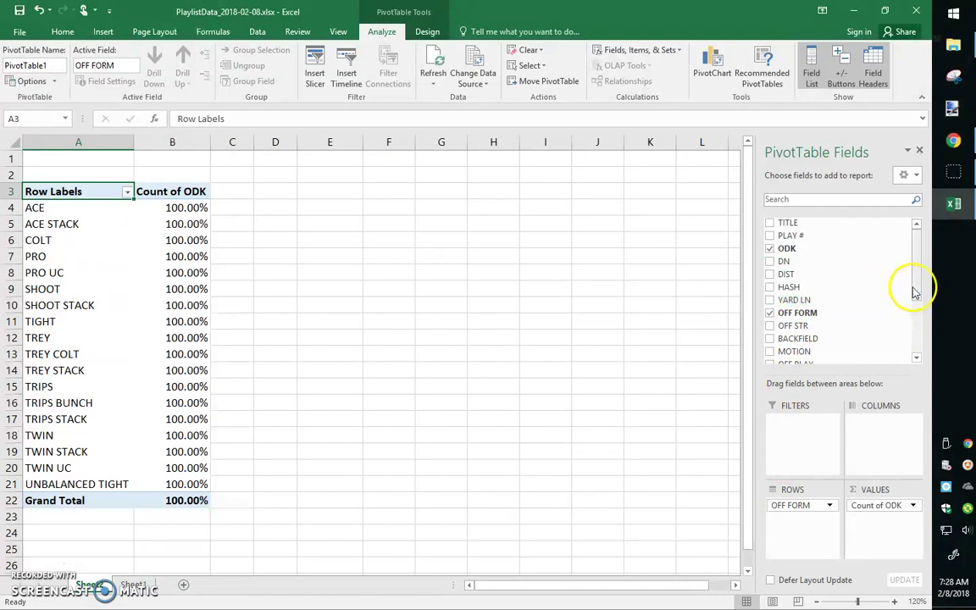
{"action": "left_click_drag", "start_coordinate": [916, 295], "coordinate": [864, 428]}
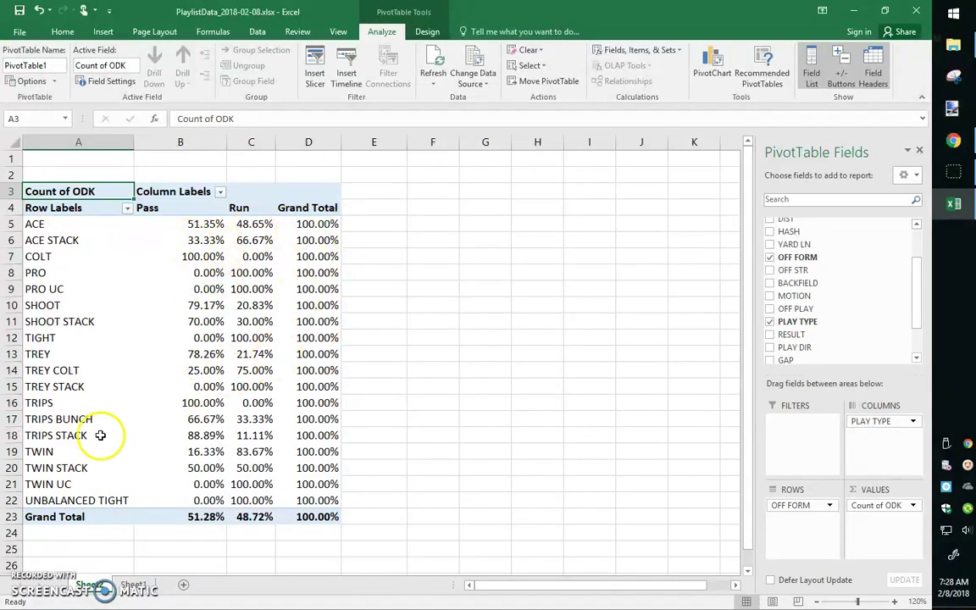
Step: Show the PivotTable's ODK values as plain counts with No Calculation
{"action": "right_click", "coordinate": [202, 355]}
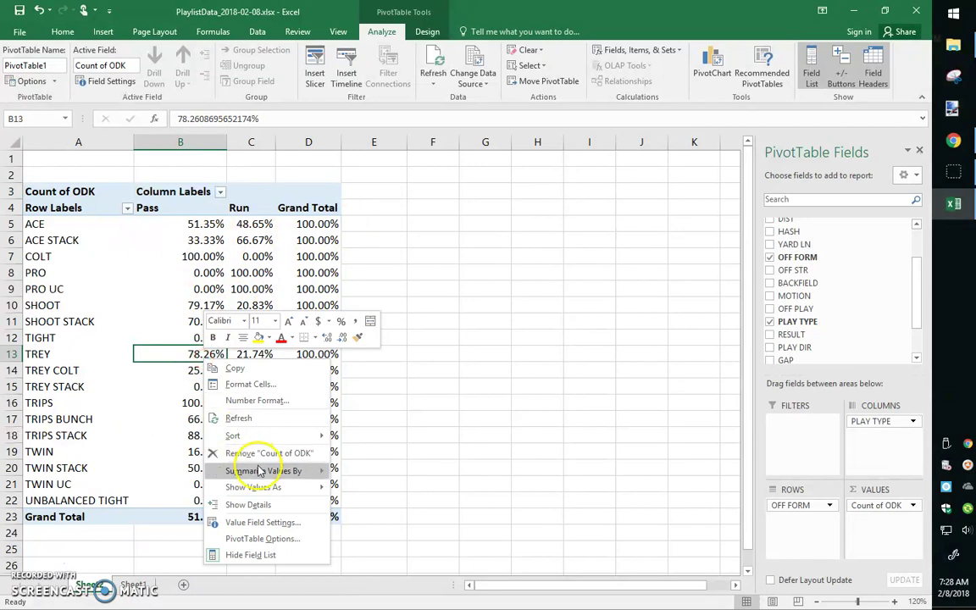
{"action": "mouse_move", "coordinate": [280, 487]}
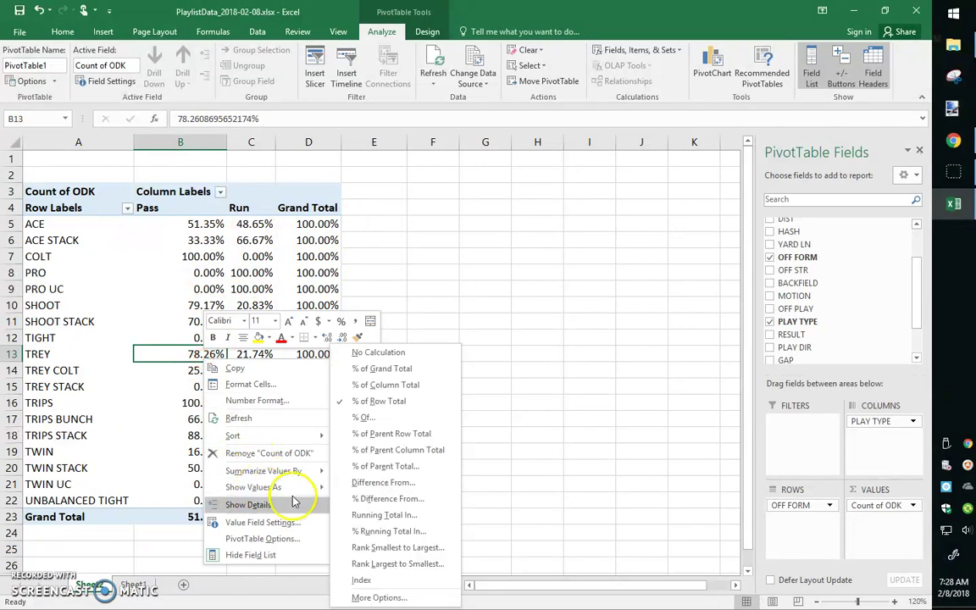
{"action": "left_click", "coordinate": [395, 354]}
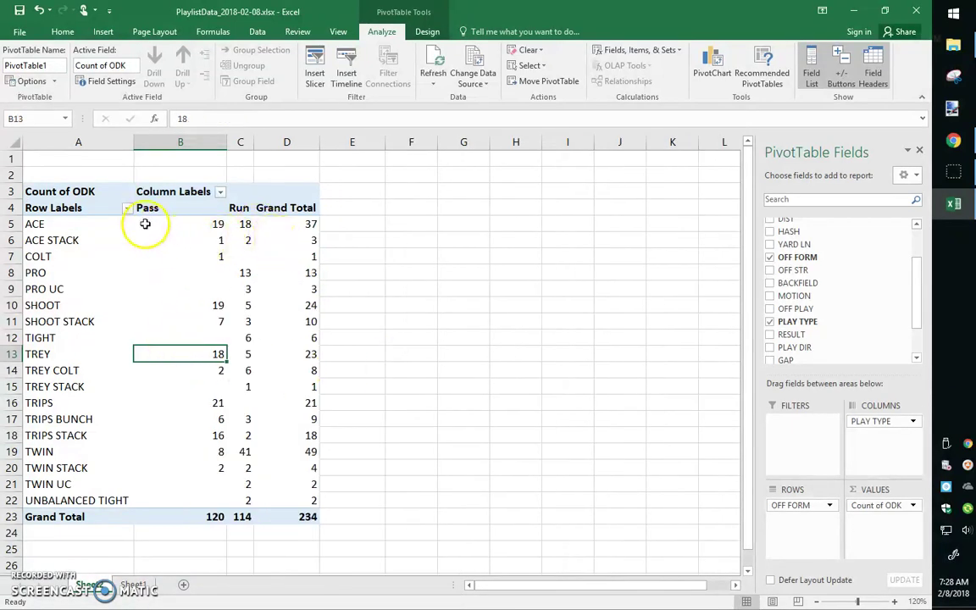
Step: Examine the pass and run counts for the ACE formation and the pass and grand total counts for TREY
{"action": "left_click", "coordinate": [93, 225]}
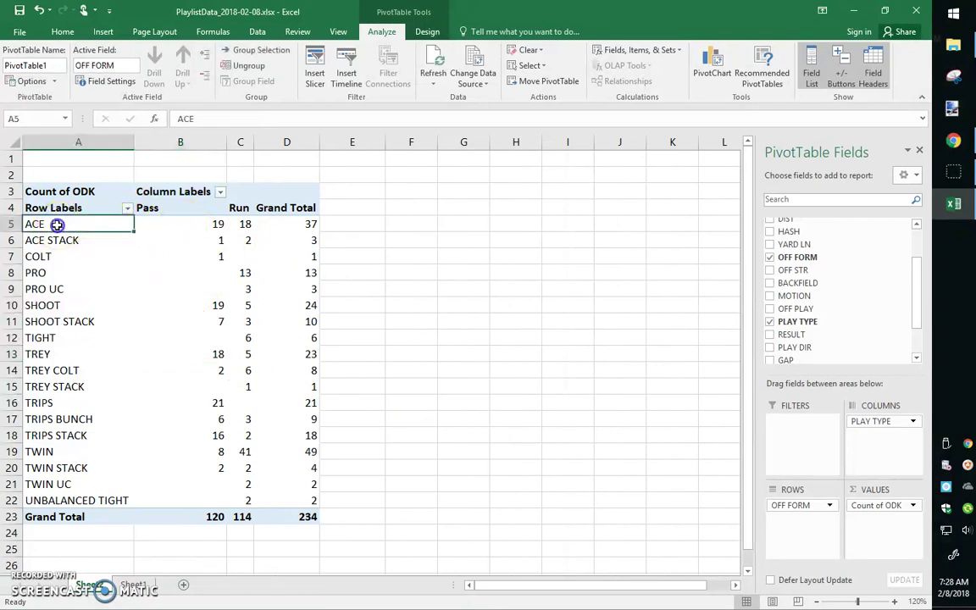
{"action": "left_click", "coordinate": [257, 229]}
{"action": "left_click", "coordinate": [213, 224]}
{"action": "left_click", "coordinate": [244, 224]}
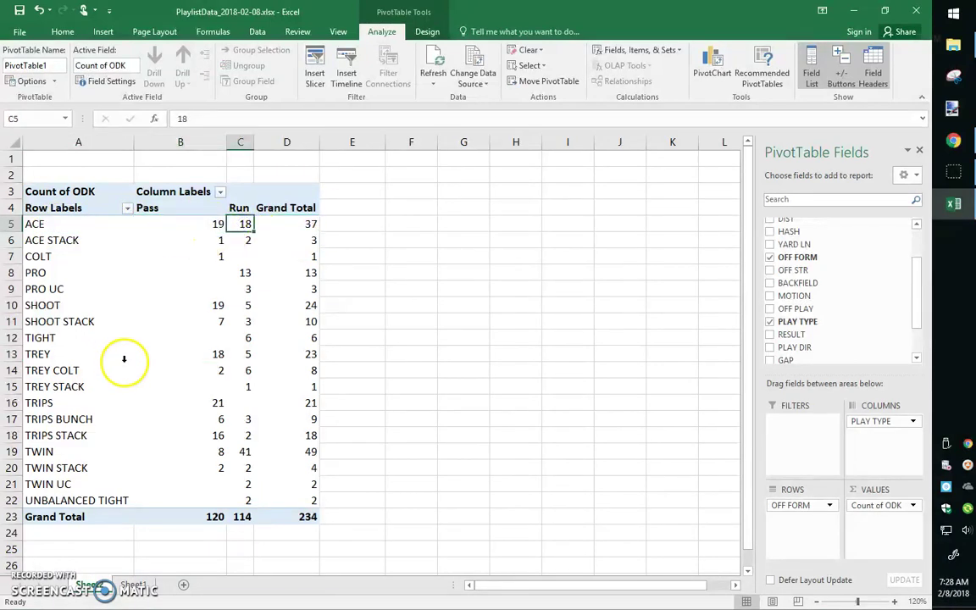
{"action": "left_click", "coordinate": [288, 354]}
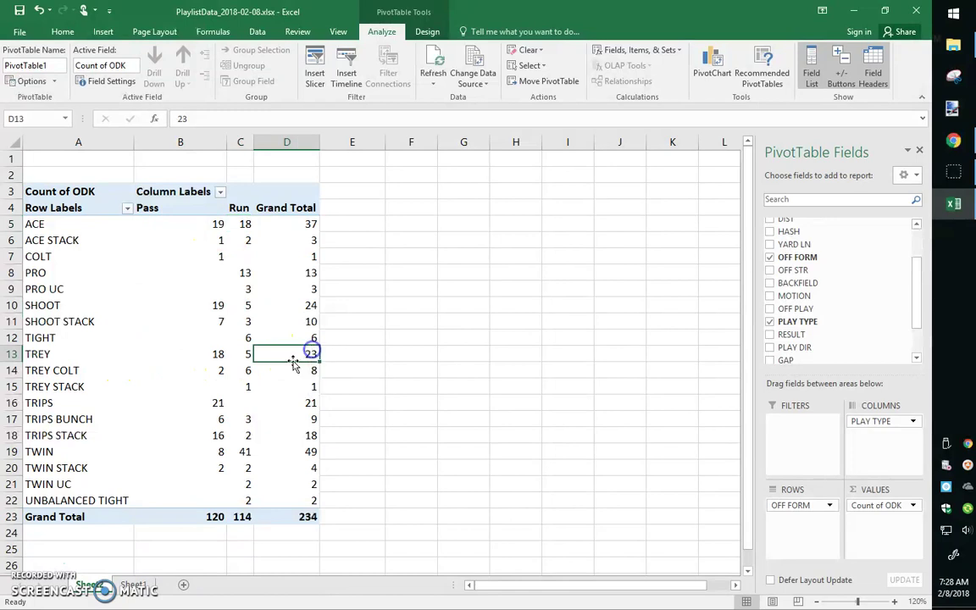
{"action": "left_click", "coordinate": [209, 356]}
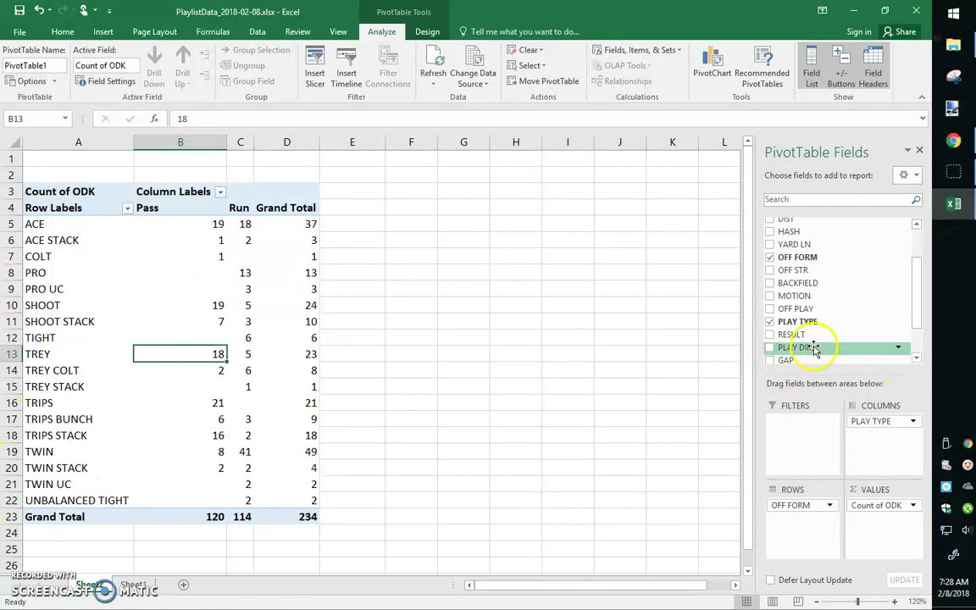
Step: Add the DN field as a report filter of the formation PivotTable
{"action": "scroll", "coordinate": [838, 324], "scroll_direction": "down", "scroll_amount": 2}
{"action": "scroll", "coordinate": [501, 401], "scroll_direction": "up", "scroll_amount": 2}
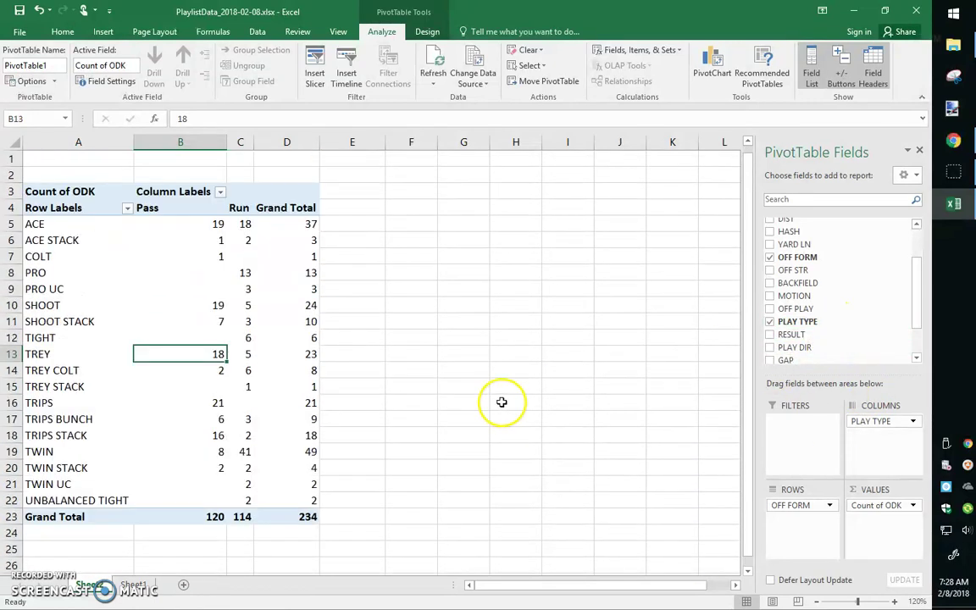
{"action": "scroll", "coordinate": [911, 262], "scroll_direction": "up", "scroll_amount": 3}
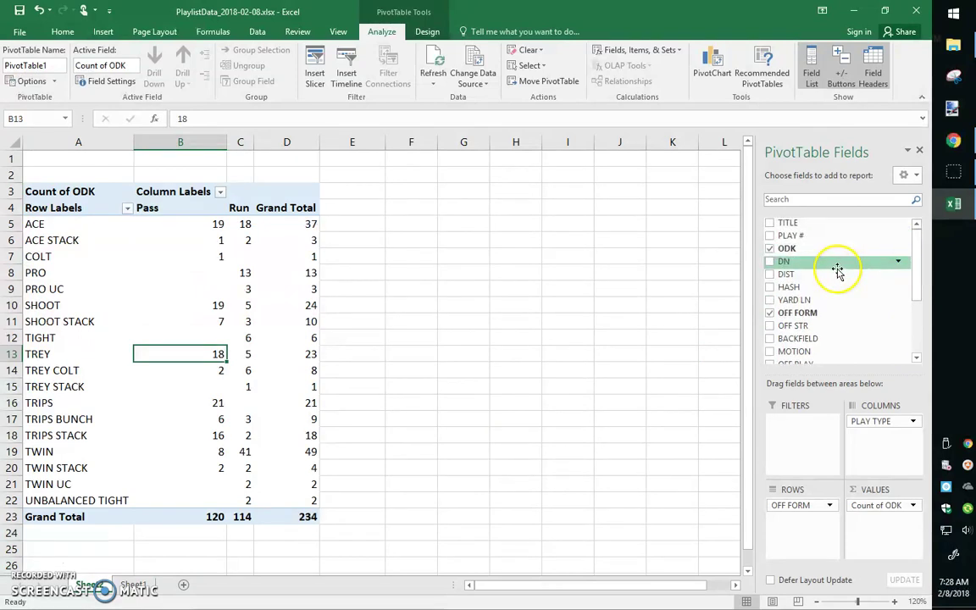
{"action": "left_click_drag", "start_coordinate": [837, 267], "coordinate": [853, 283]}
{"action": "left_click_drag", "start_coordinate": [833, 429], "coordinate": [798, 421]}
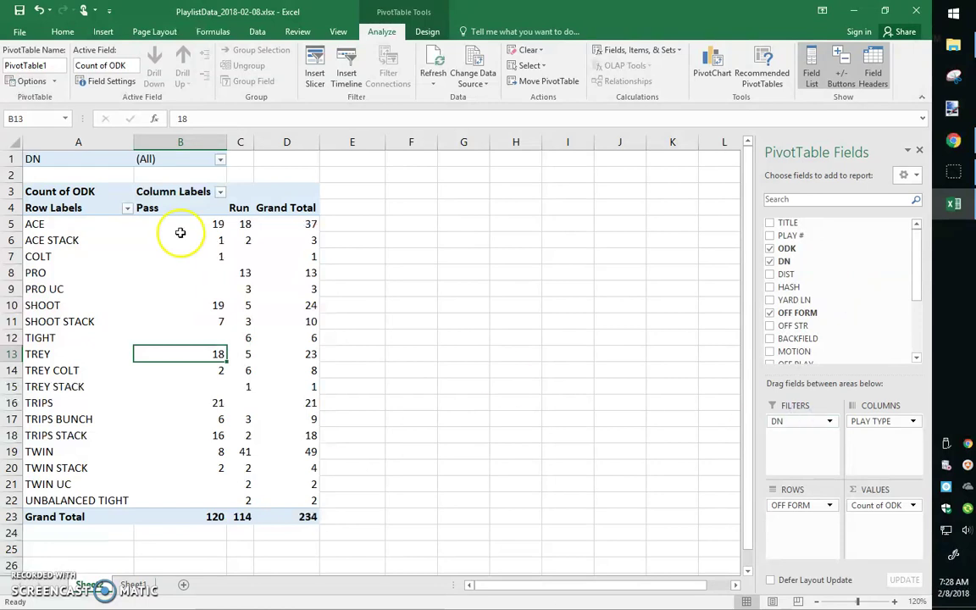
Step: Filter the formation PivotTable to DN 3 and check the pass count for the TRIPS formation
{"action": "left_click", "coordinate": [220, 160]}
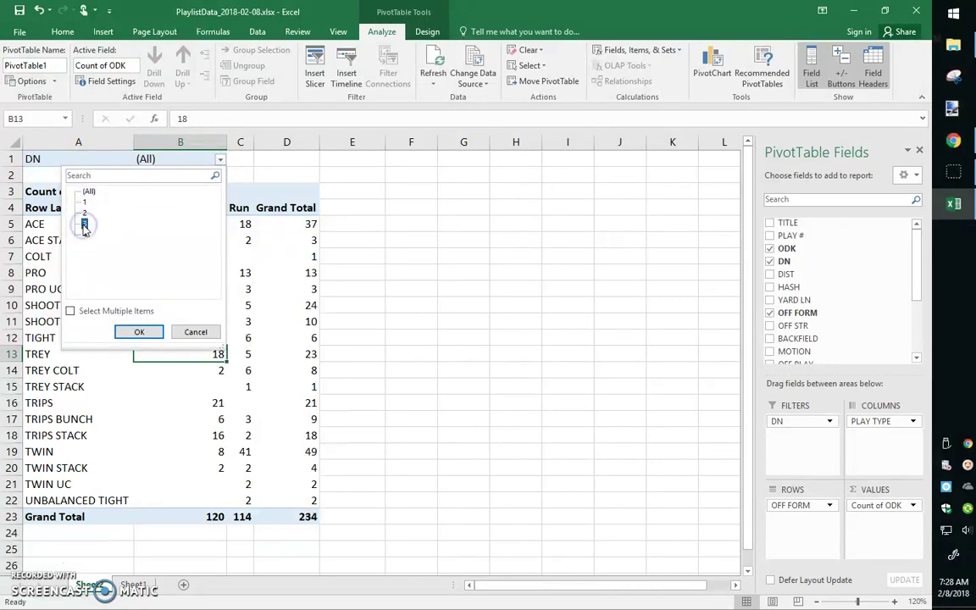
{"action": "left_click", "coordinate": [150, 332]}
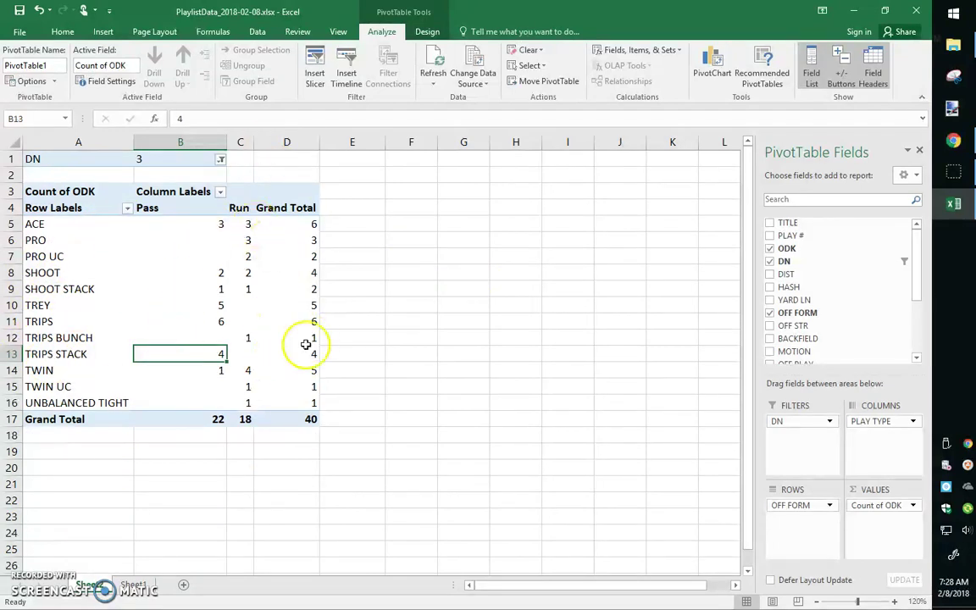
{"action": "left_click", "coordinate": [92, 322]}
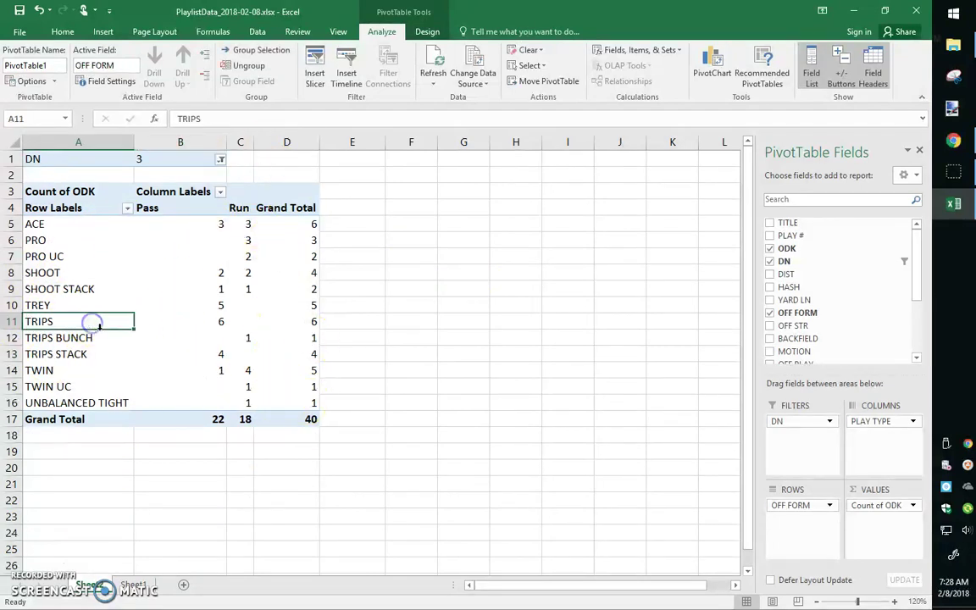
{"action": "left_click", "coordinate": [218, 319]}
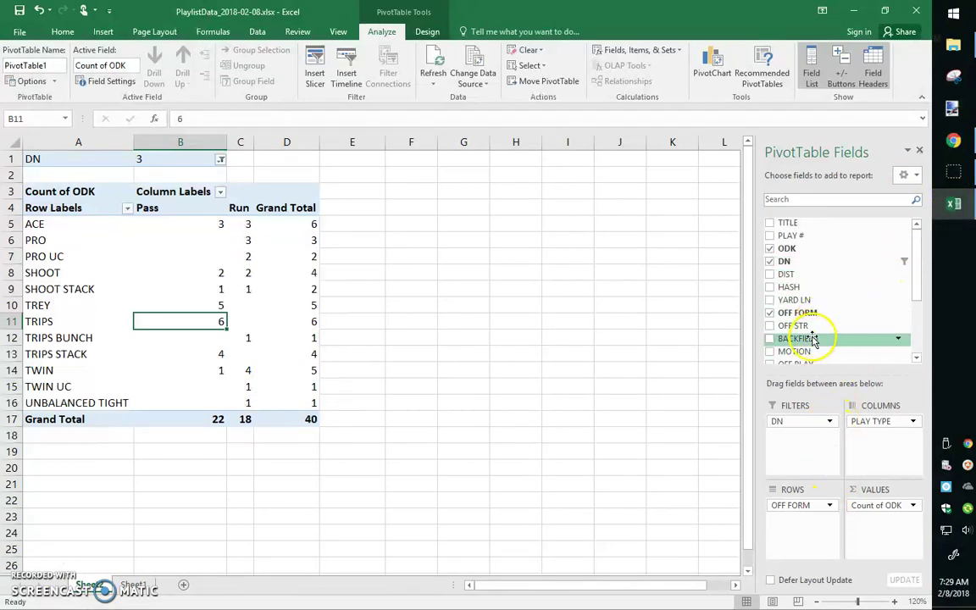
Step: Add the BACKFIELD field beneath OFF FORM in the rows and check the pass count for TREY with STRONG EVEN
{"action": "left_click_drag", "start_coordinate": [809, 339], "coordinate": [796, 530]}
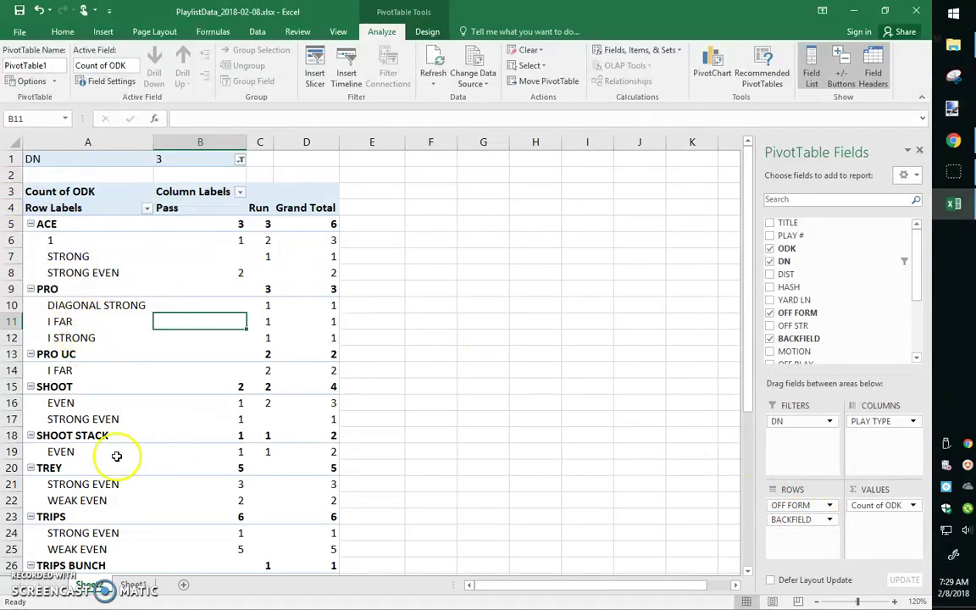
{"action": "left_click", "coordinate": [242, 488]}
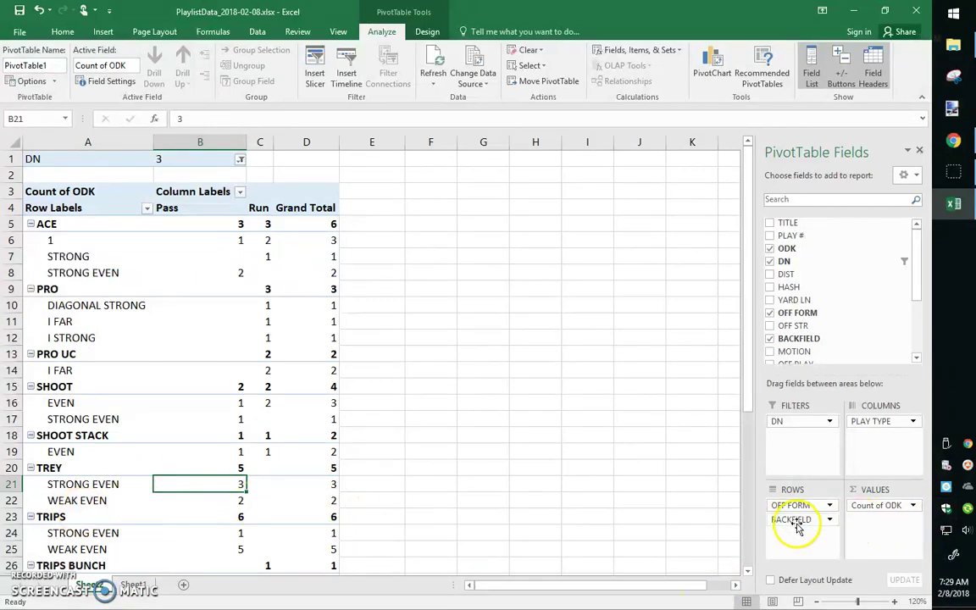
Step: Move BACKFIELD above OFF FORM in the PivotTable's rows, review the regrouped table, and remove the OFF FORM field
{"action": "left_click_drag", "start_coordinate": [796, 527], "coordinate": [795, 505]}
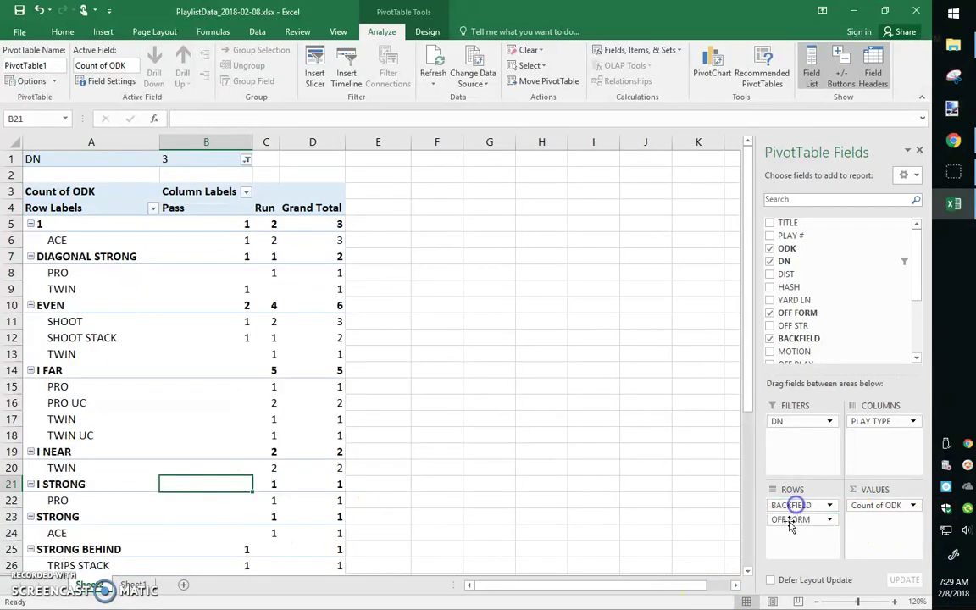
{"action": "scroll", "coordinate": [152, 360], "scroll_direction": "down", "scroll_amount": 4}
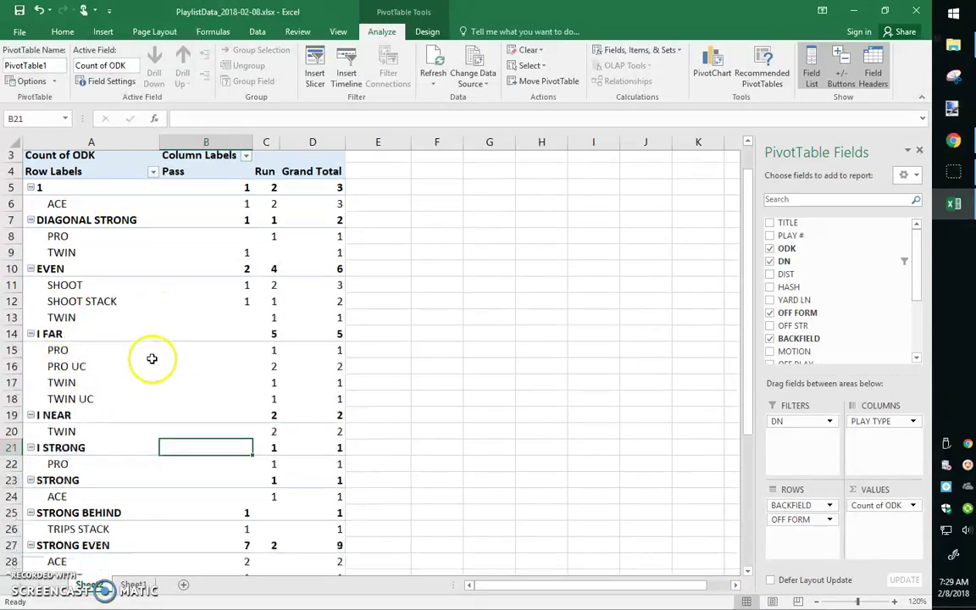
{"action": "scroll", "coordinate": [153, 419], "scroll_direction": "up", "scroll_amount": 4}
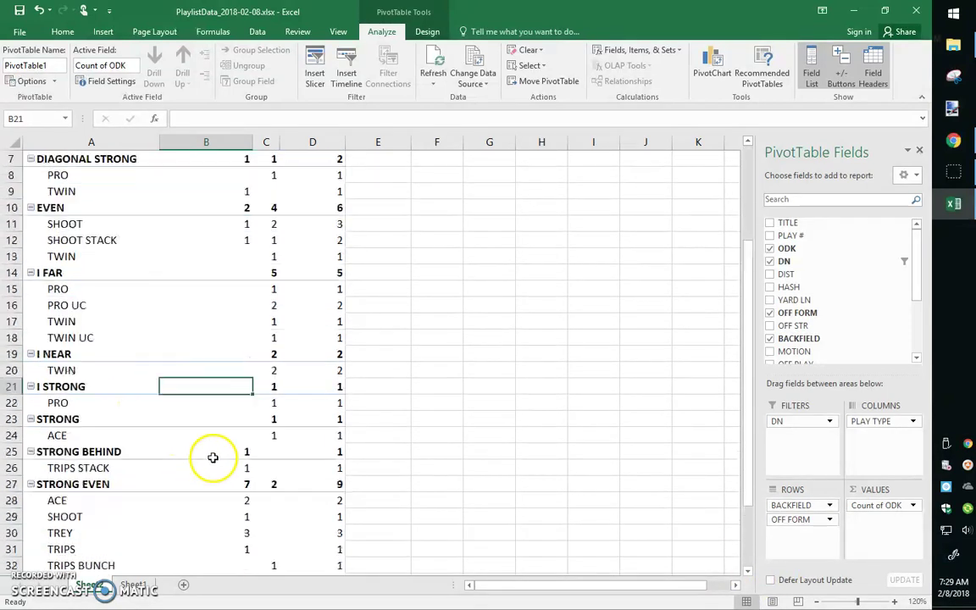
{"action": "left_click", "coordinate": [829, 519]}
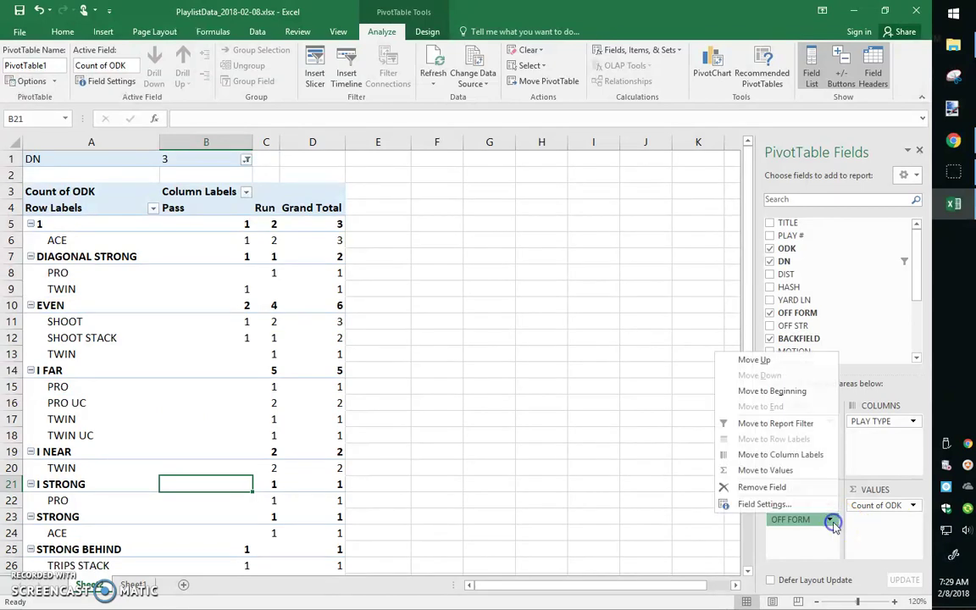
{"action": "left_click", "coordinate": [783, 489]}
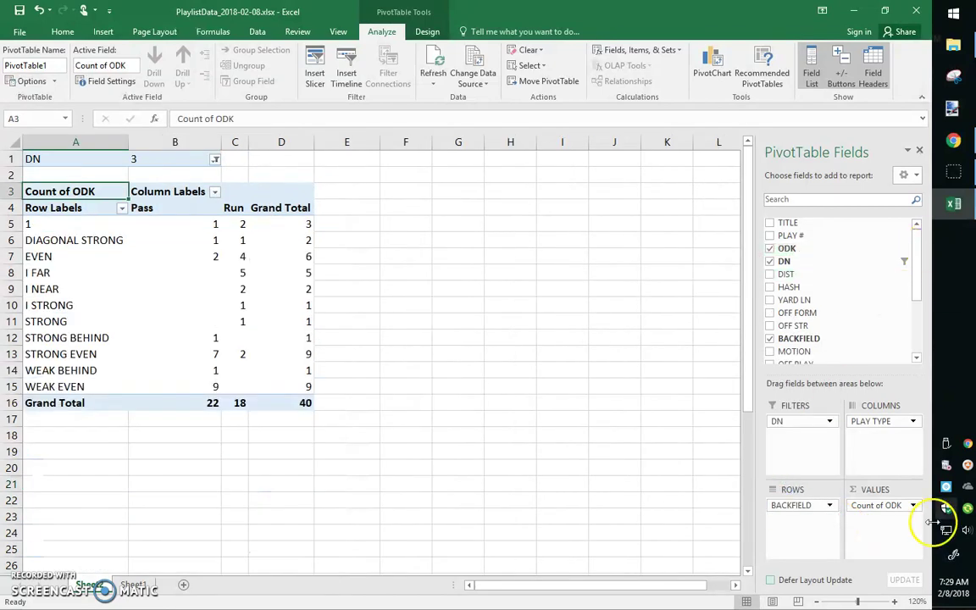